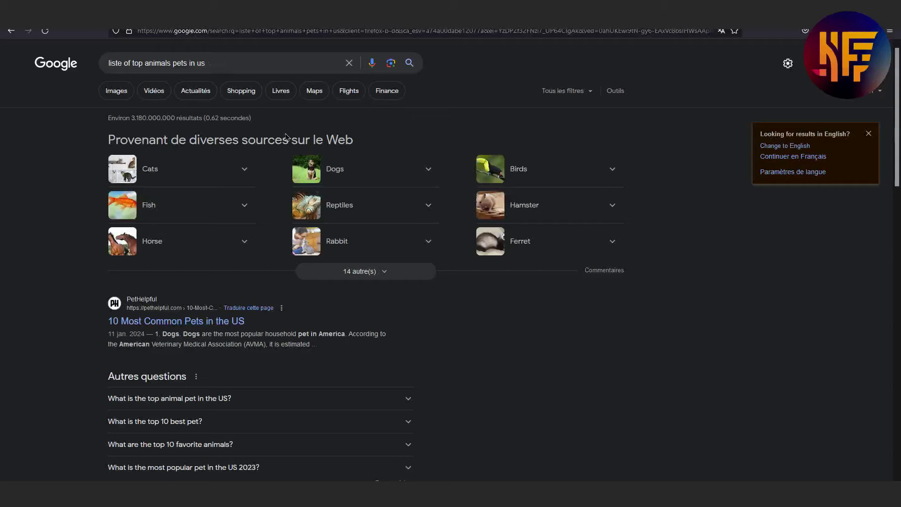
# - Copy the word Birds from the Google pet results and paste it as the search term in Podly's Merch Database
pyautogui.moveTo(531, 174); pyautogui.dragTo(506, 175)
pyautogui.rightClick(519, 172)
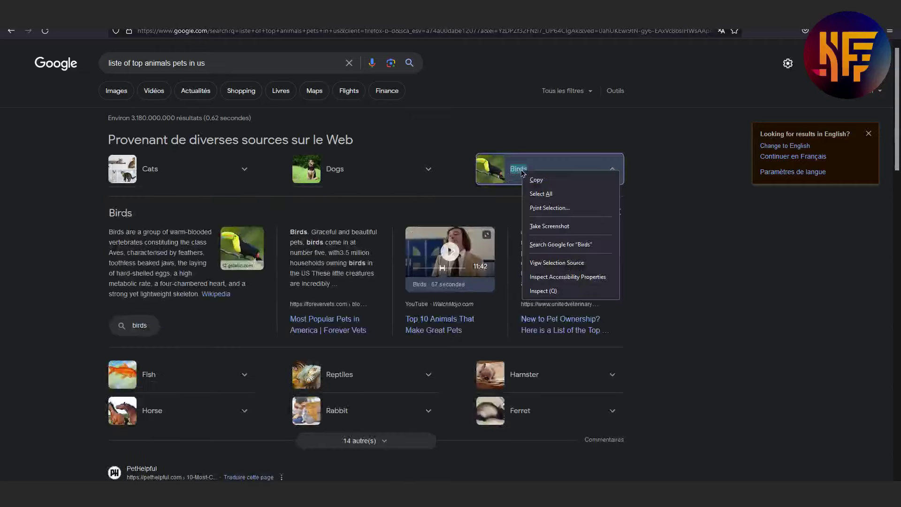
pyautogui.click(542, 179)
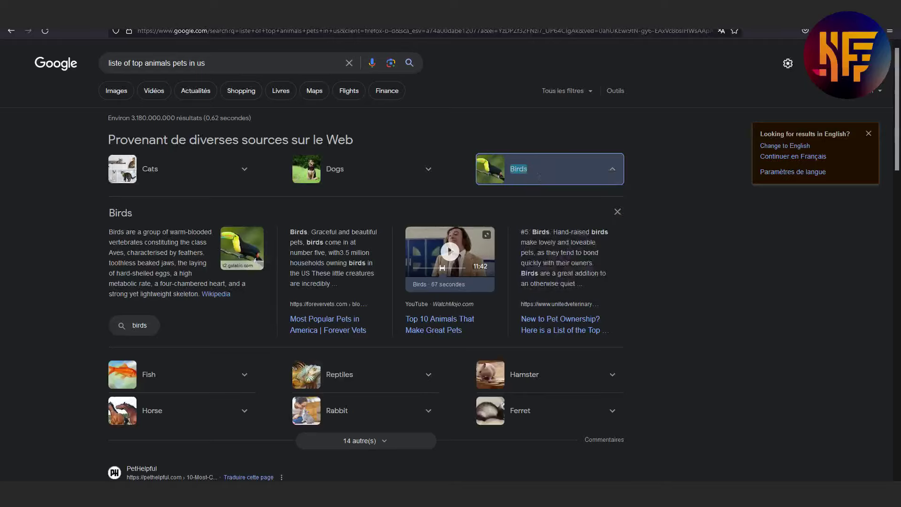
pyautogui.hotkey('ctrl', 'Tab')
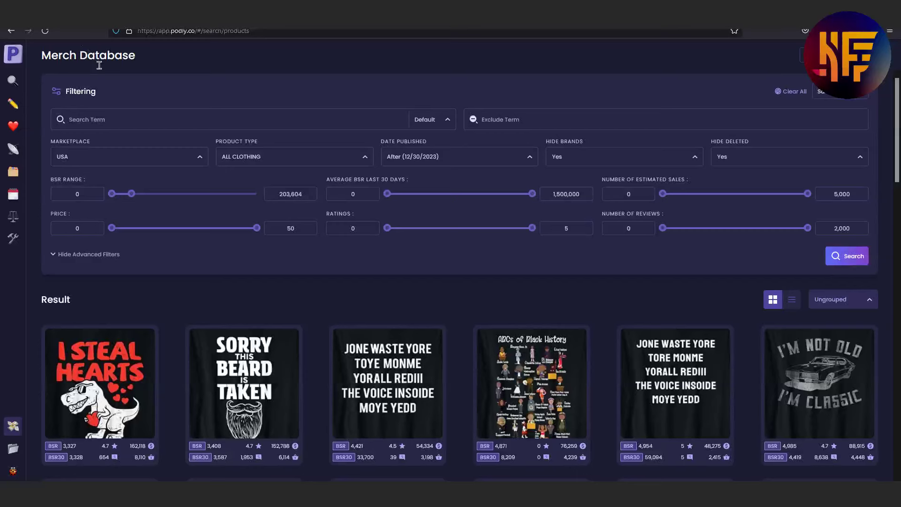
pyautogui.click(107, 117)
pyautogui.rightClick(108, 118)
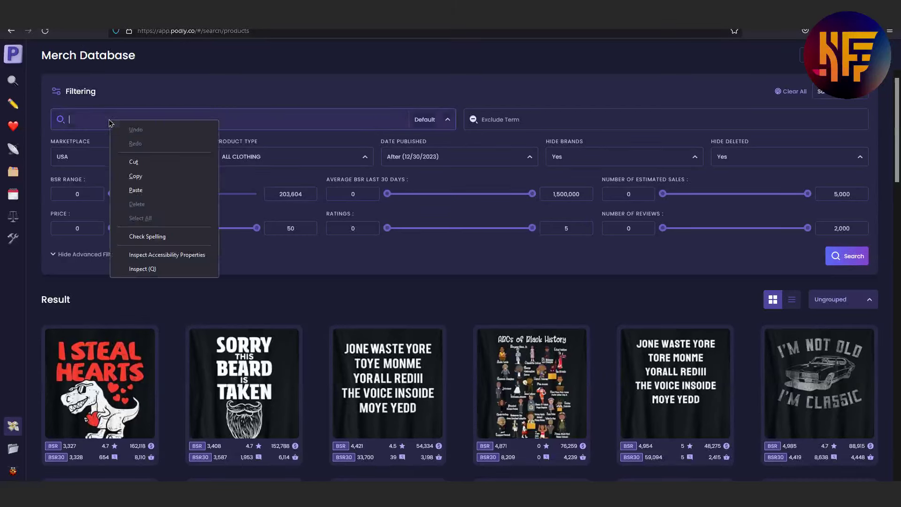
pyautogui.click(136, 190)
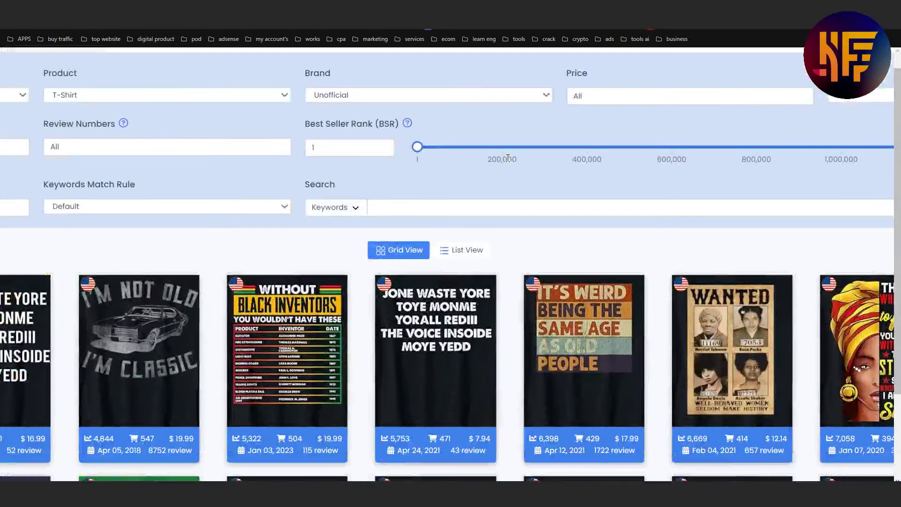
# - Cap the Best Seller Rank range at 201462 and paste Birds as the search keyword in the basic product research filters
pyautogui.hscroll(3, 520, 152)
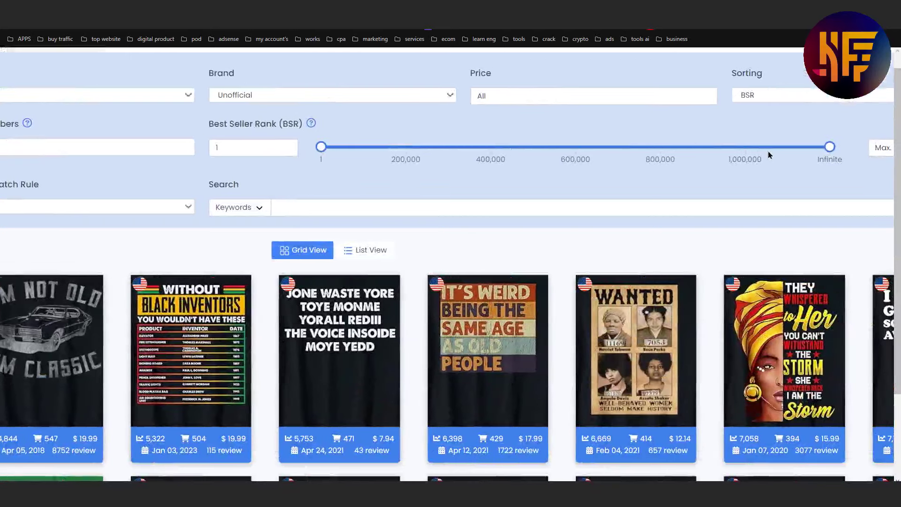
pyautogui.moveTo(830, 147); pyautogui.dragTo(408, 138)
pyautogui.hscroll(-4, 279, 176)
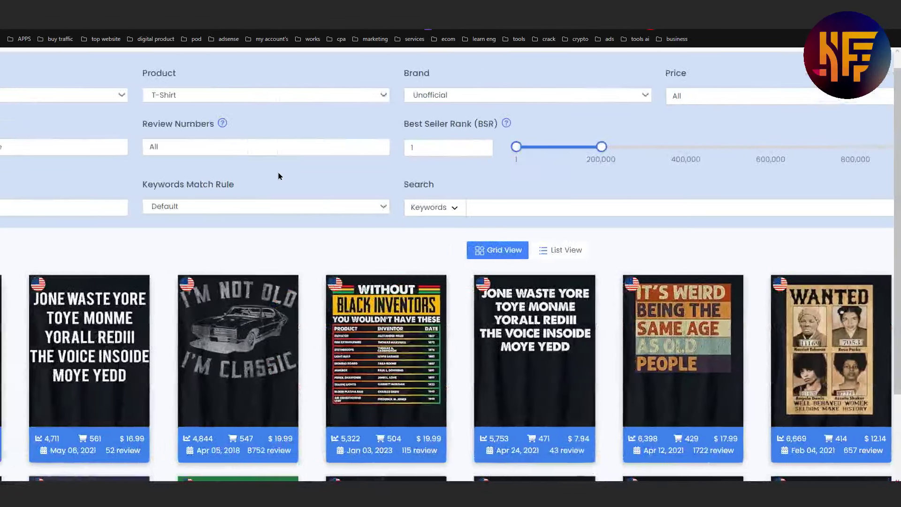
pyautogui.hscroll(4, 278, 176)
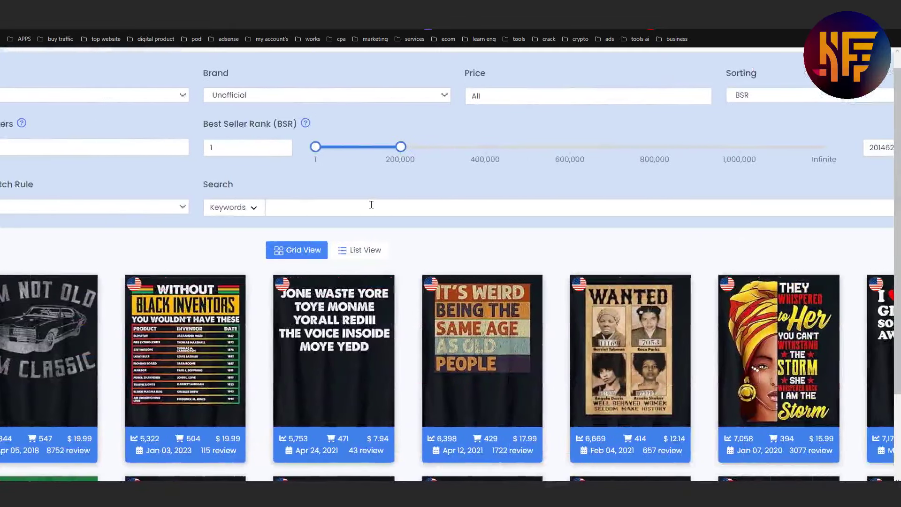
pyautogui.rightClick(388, 208)
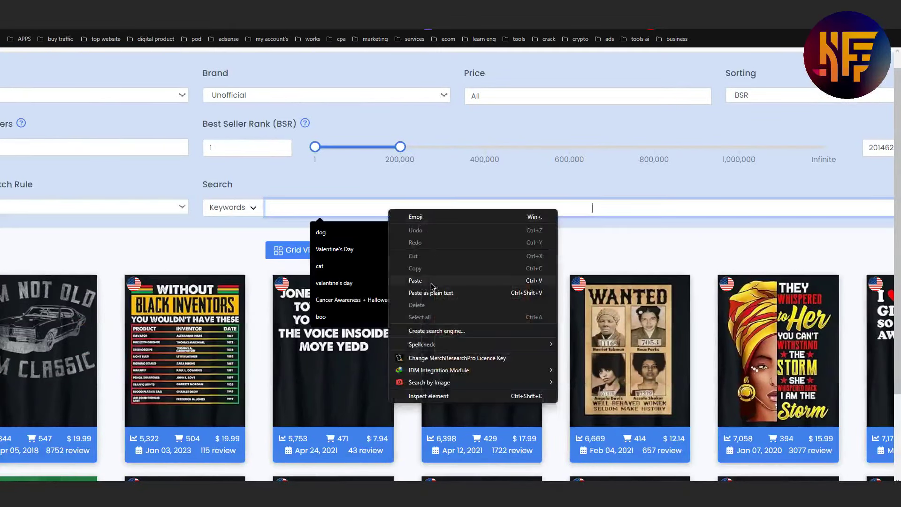
pyautogui.click(432, 282)
# - Set the publish date range filter to the last 30 days
pyautogui.hscroll(-8, 474, 260)
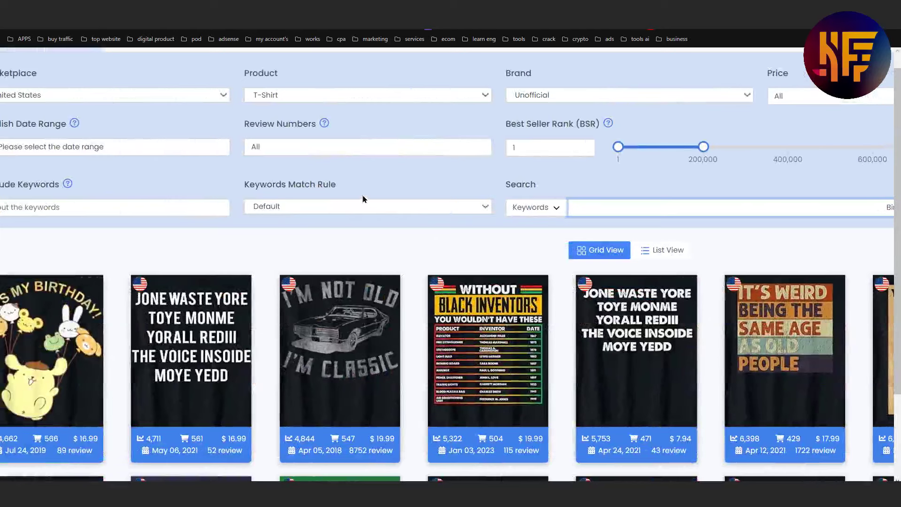
pyautogui.scroll(1, 363, 197)
pyautogui.hscroll(-3, 342, 211)
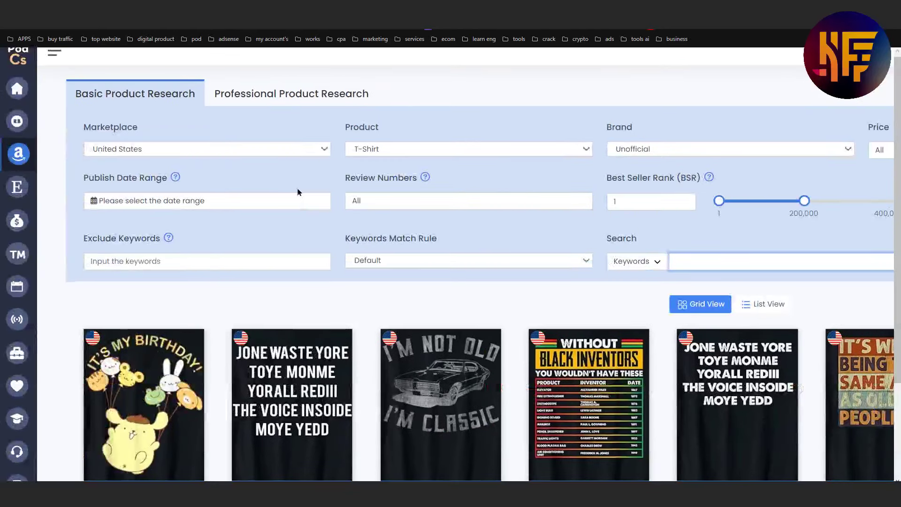
pyautogui.click(198, 210)
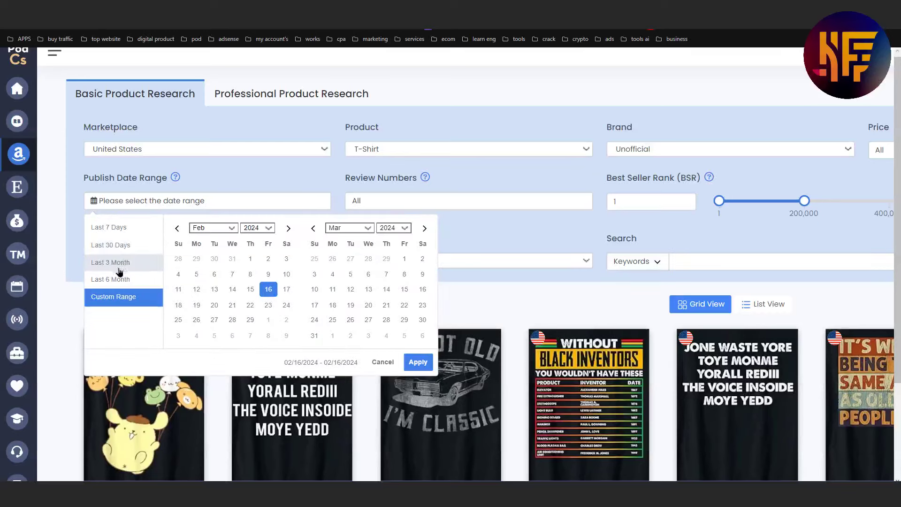
pyautogui.click(111, 246)
pyautogui.hscroll(5, 422, 312)
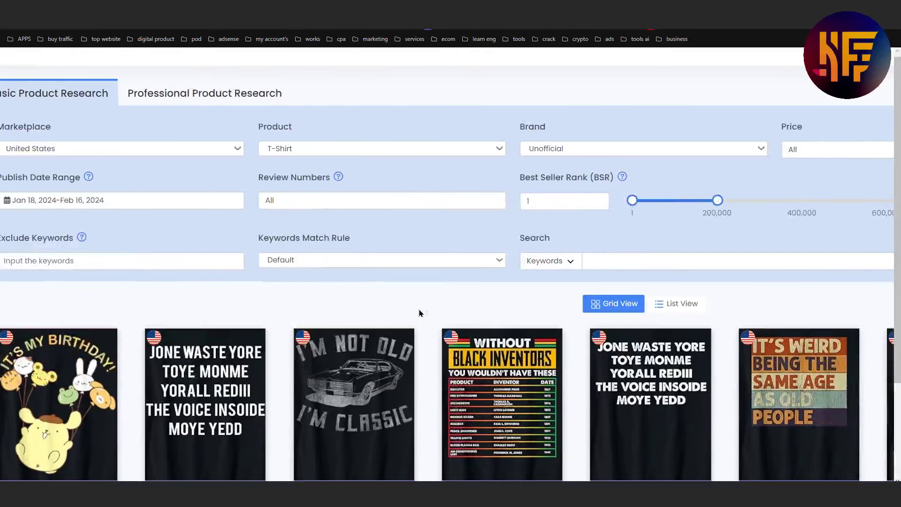
pyautogui.hotkey('ctrl', '0')
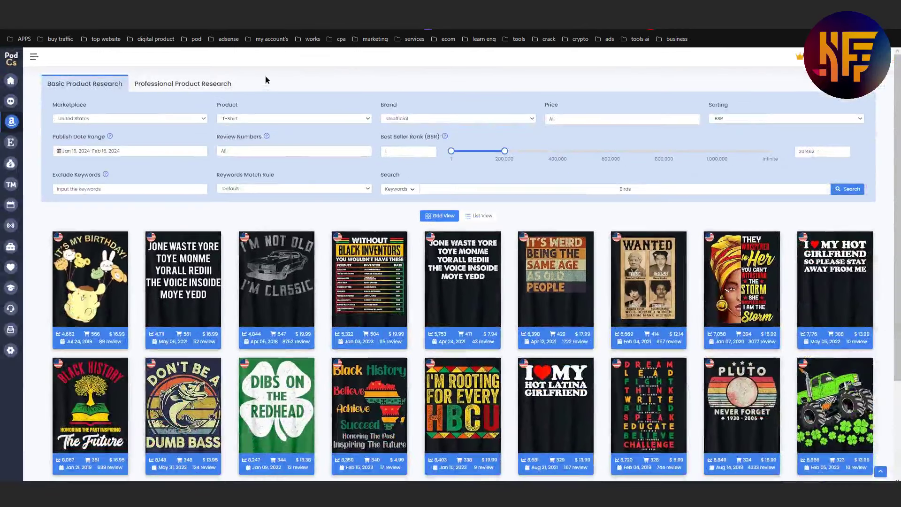
# - Try Hoodie as the product filter and return it to T-Shirt
pyautogui.click(273, 118)
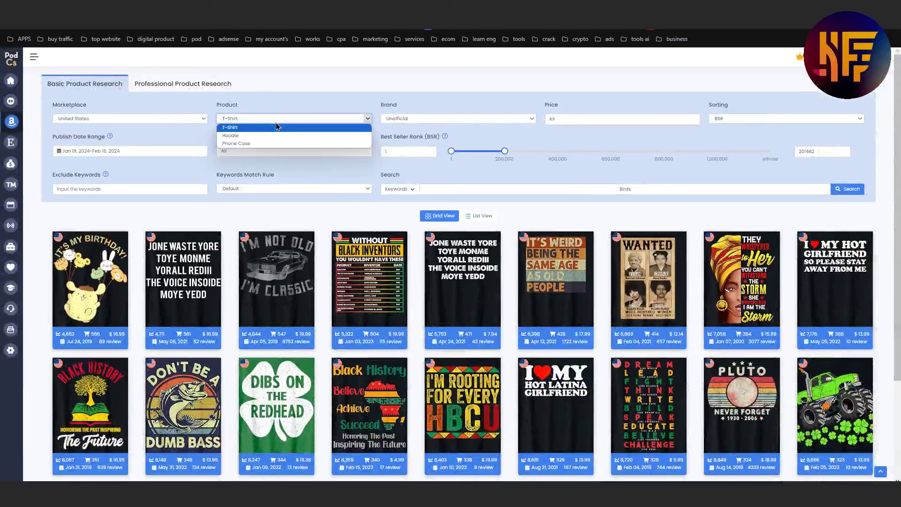
pyautogui.click(248, 135)
pyautogui.click(246, 123)
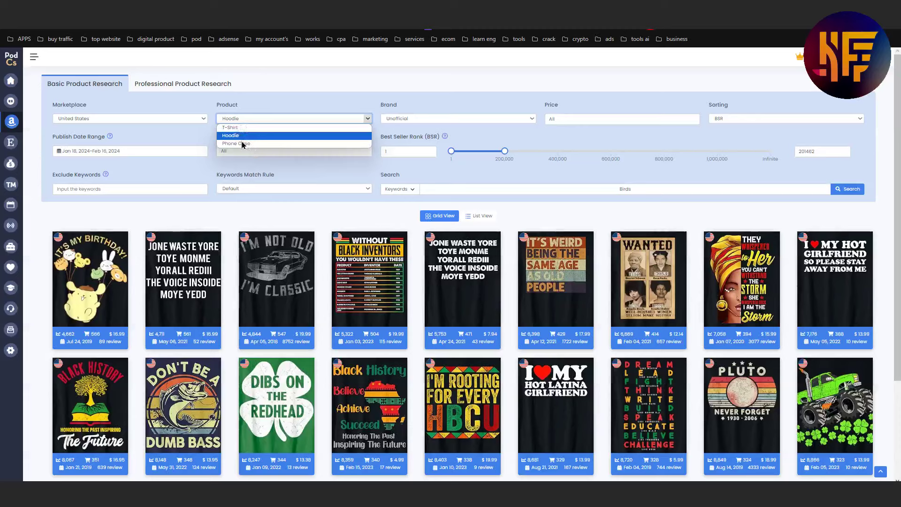
pyautogui.click(237, 135)
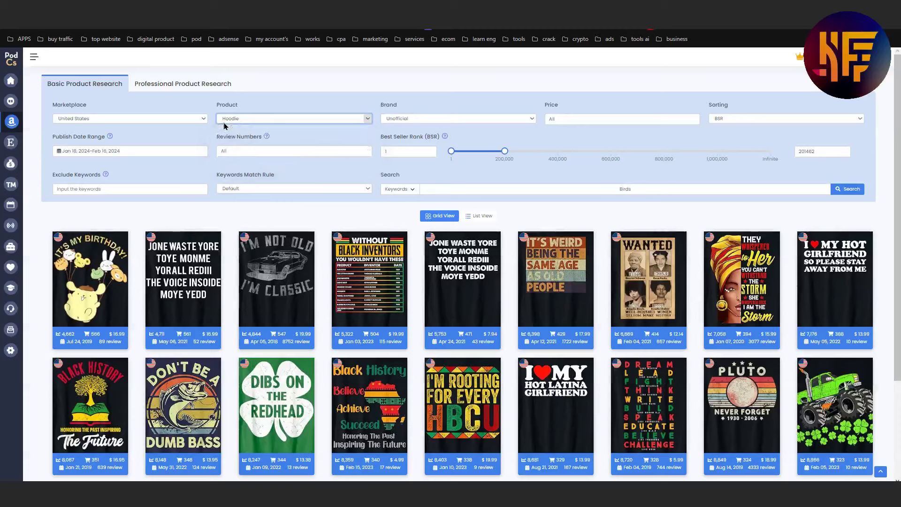
pyautogui.click(235, 121)
pyautogui.click(236, 130)
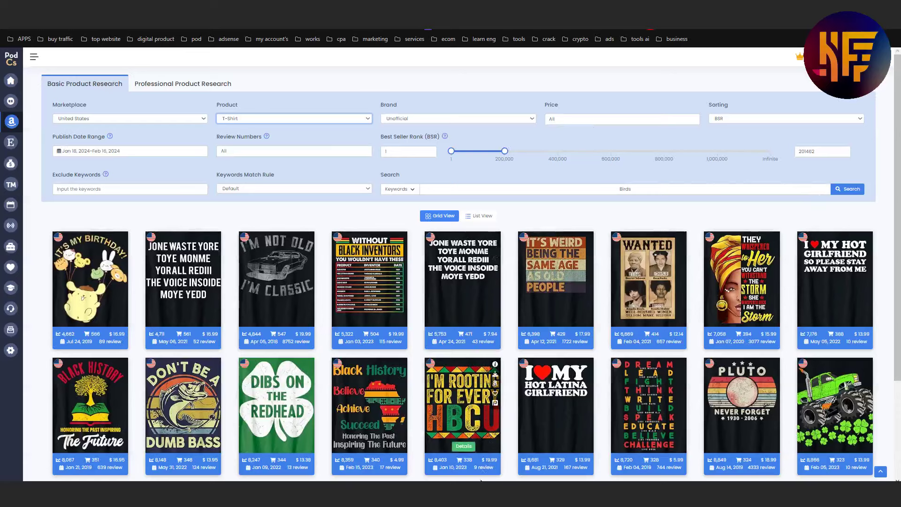
# - Switch to Podly's Merch Database, run the Birds search and review the BSR and price history of several results
pyautogui.click(451, 497)
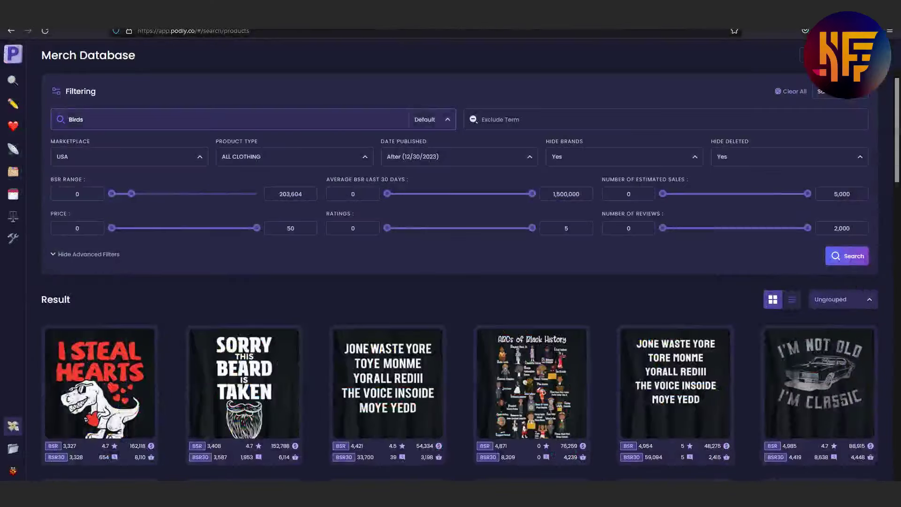
pyautogui.click(841, 256)
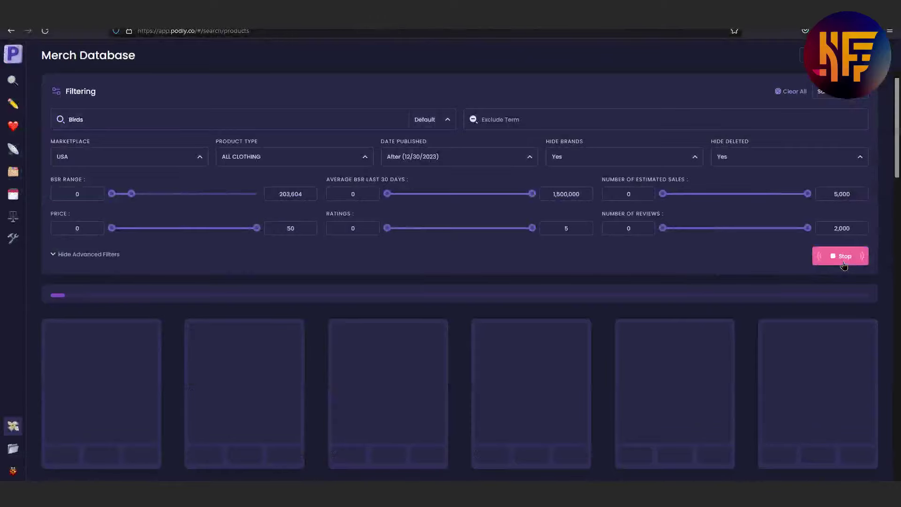
pyautogui.scroll(-4, 458, 99)
pyautogui.scroll(4, 457, 99)
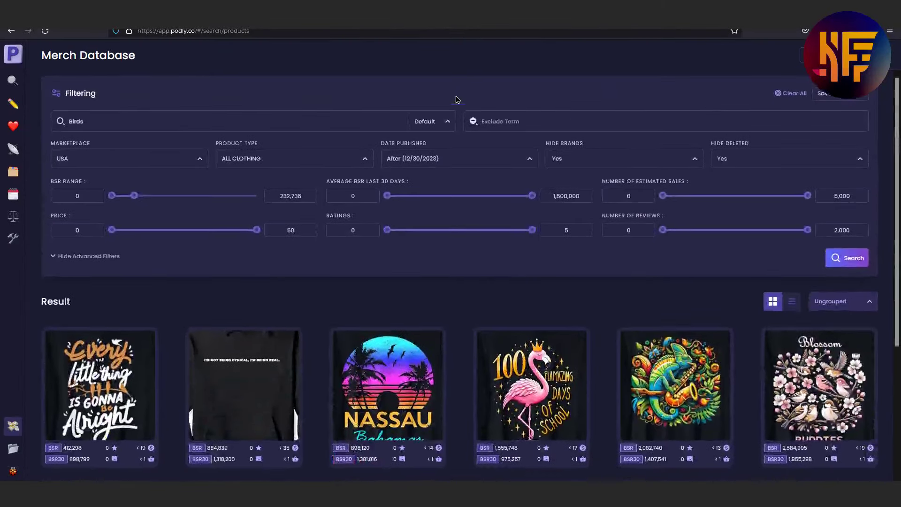
pyautogui.scroll(-4, 456, 96)
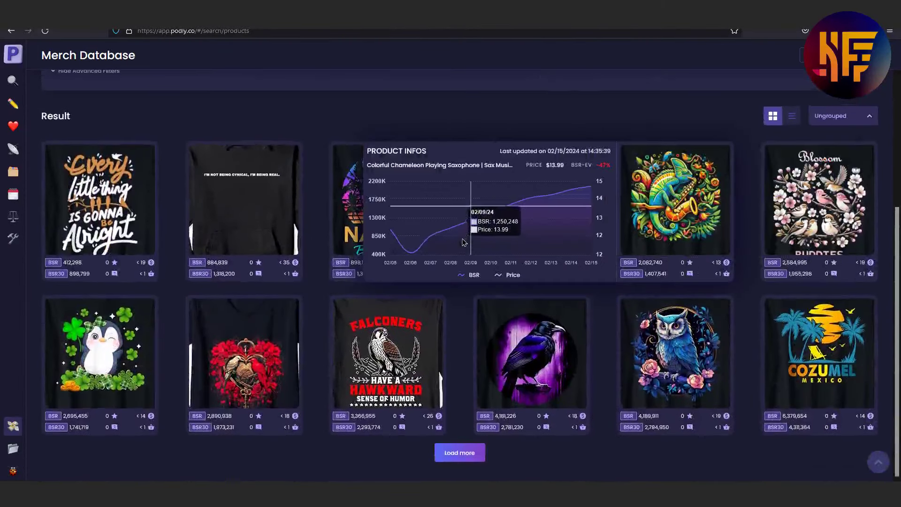
pyautogui.moveTo(218, 211)
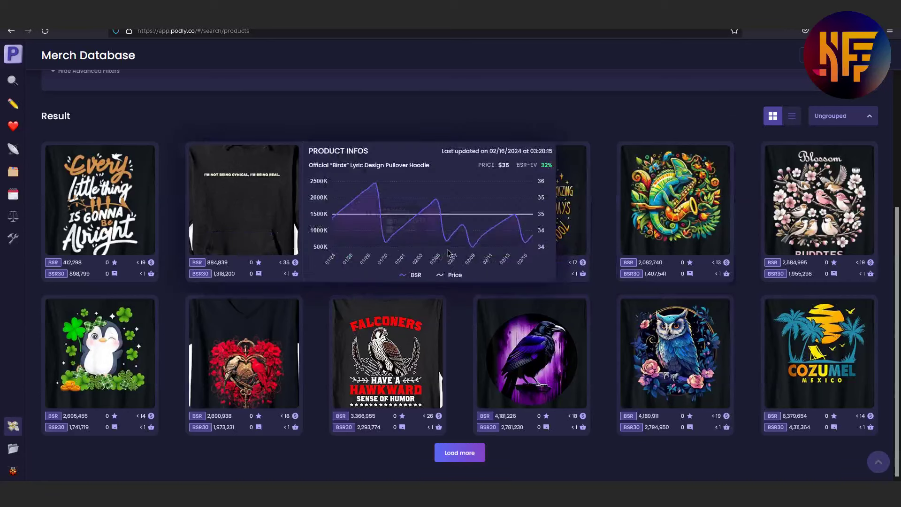
pyautogui.moveTo(539, 194)
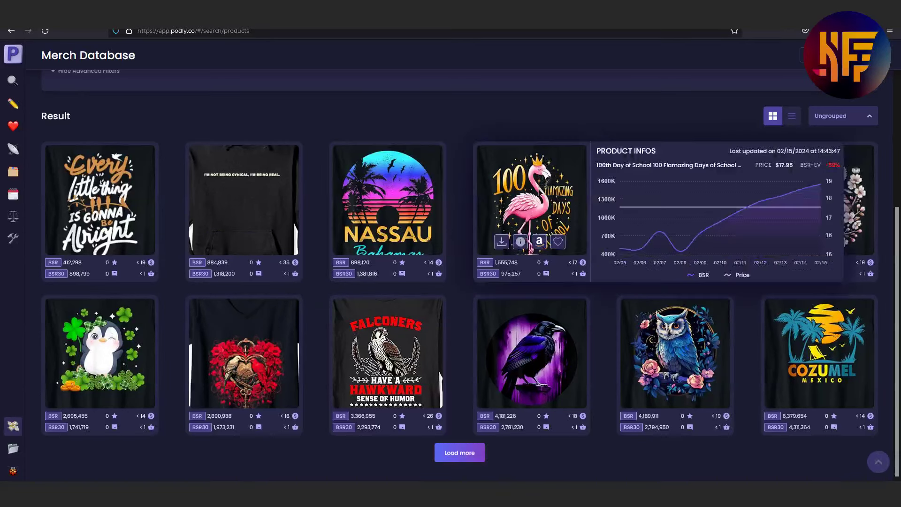
pyautogui.moveTo(366, 331)
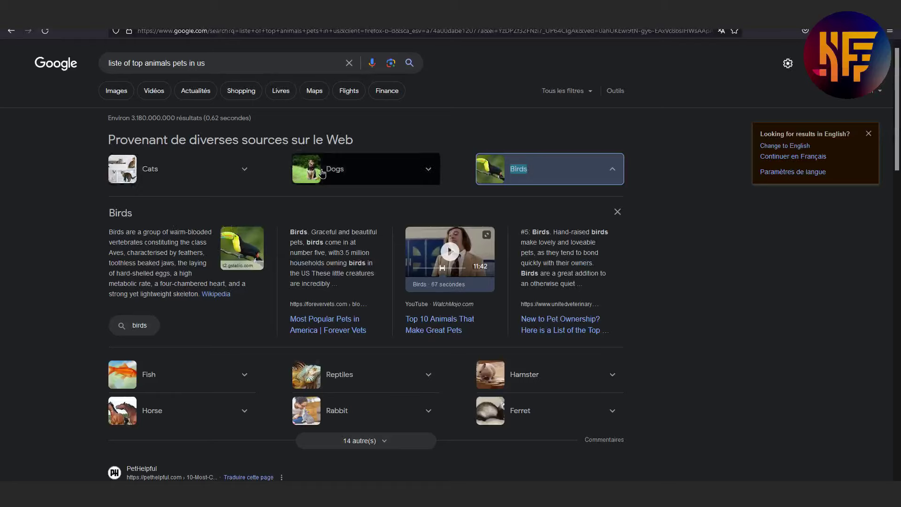
# - Copy the pet name Dogs from the Google results and search the Merch Database for Dog
pyautogui.doubleClick(347, 171)
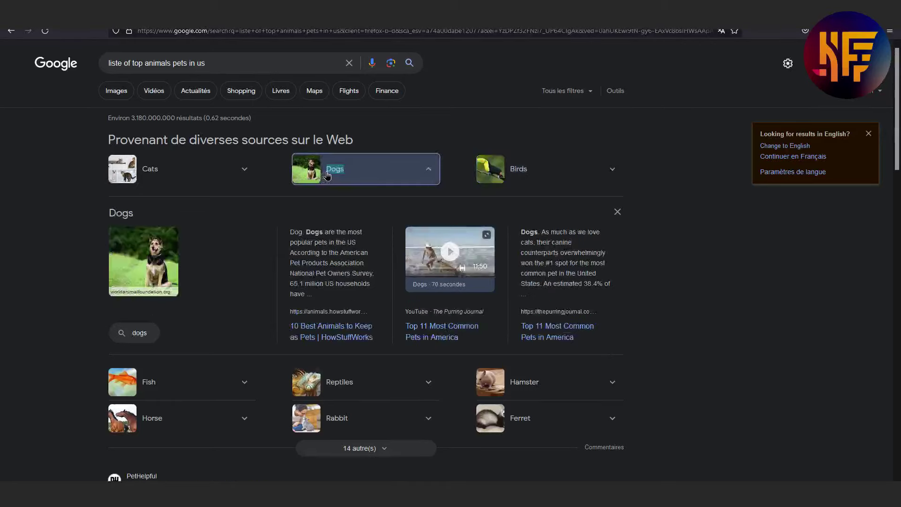
pyautogui.rightClick(329, 172)
pyautogui.click(343, 182)
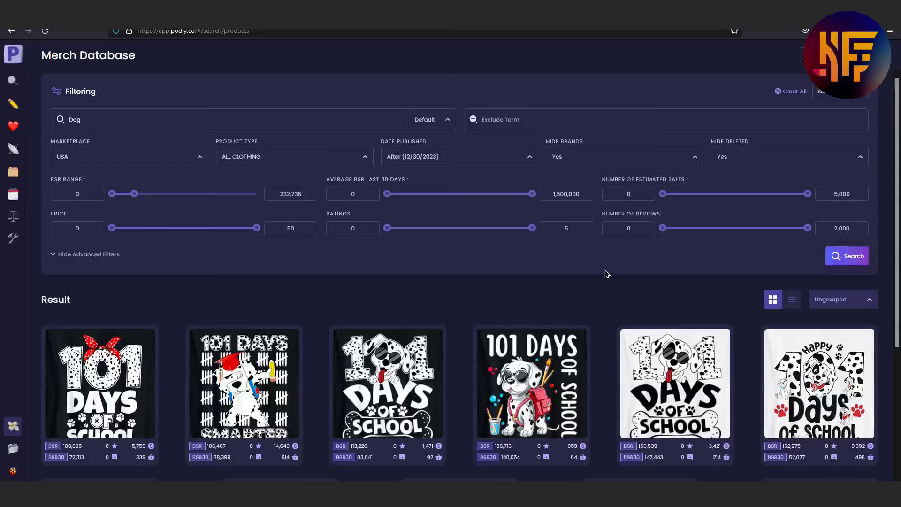
# - Examine the BSR and price history of the 101 Days of School Dalmatian designs in the dog results
pyautogui.scroll(-4, 608, 274)
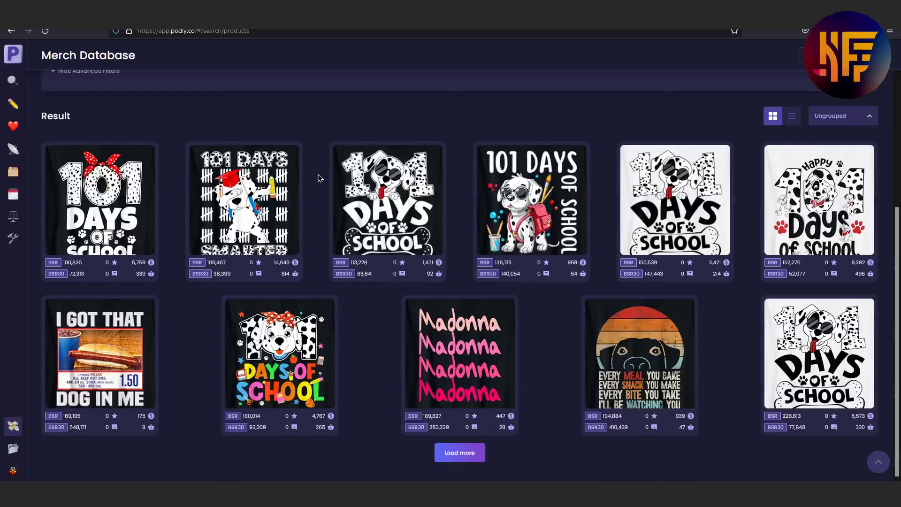
pyautogui.moveTo(283, 276)
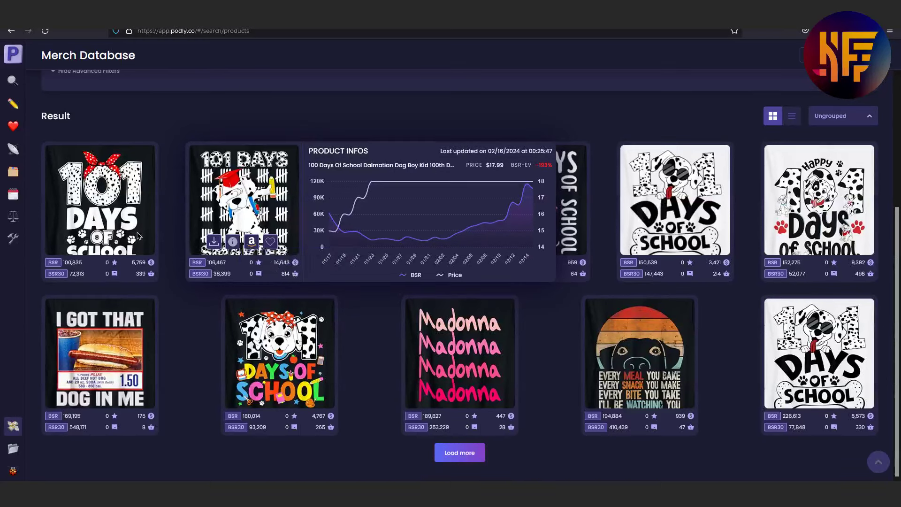
pyautogui.moveTo(132, 232)
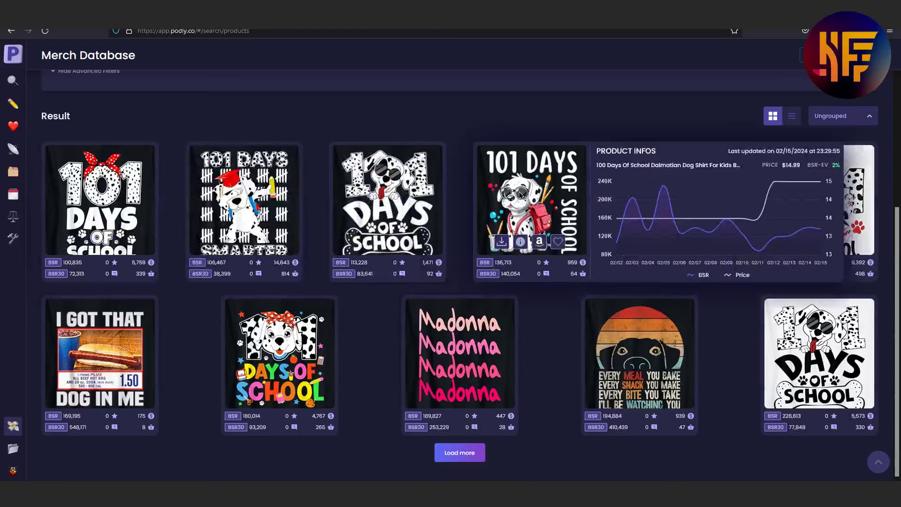
pyautogui.moveTo(396, 177)
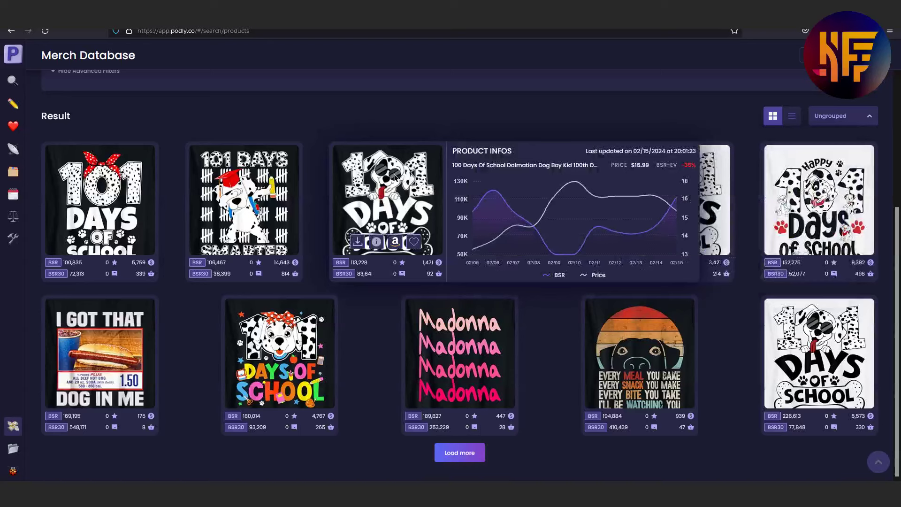
pyautogui.moveTo(530, 206)
pyautogui.moveTo(749, 271)
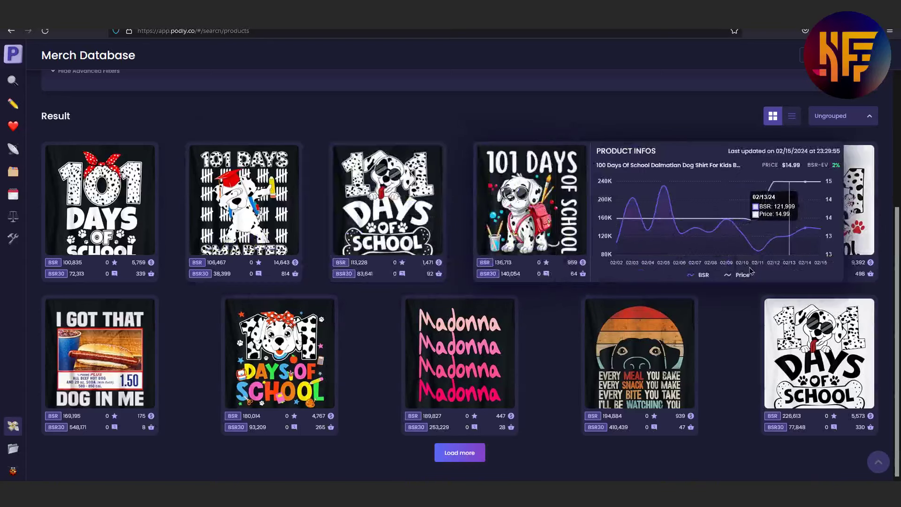
# - Open the Amazon listing of the retro "I'll be watching you" dog shirt and inspect its artwork up close
pyautogui.moveTo(647, 403)
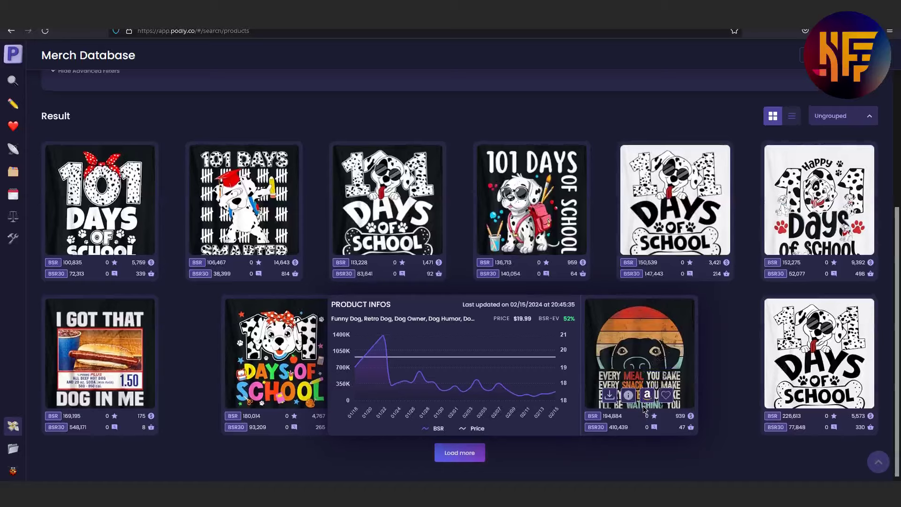
pyautogui.click(647, 395)
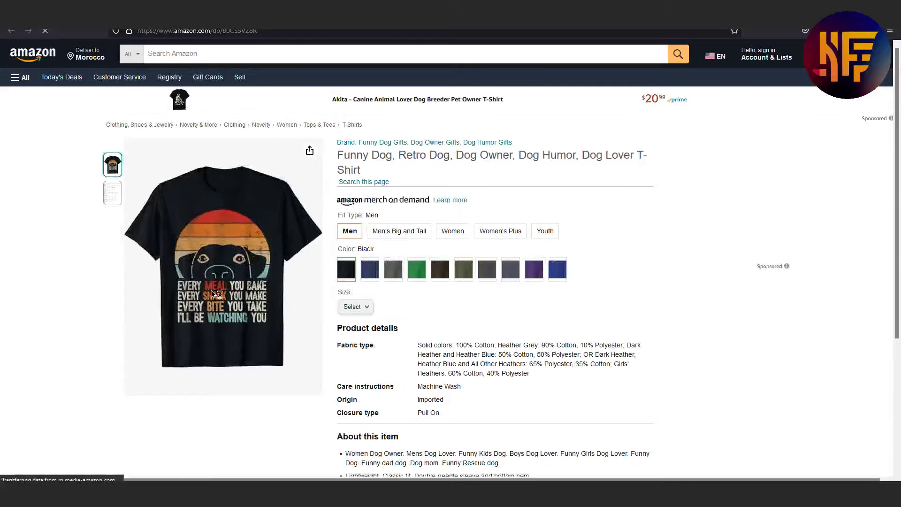
pyautogui.scroll(4, 213, 293)
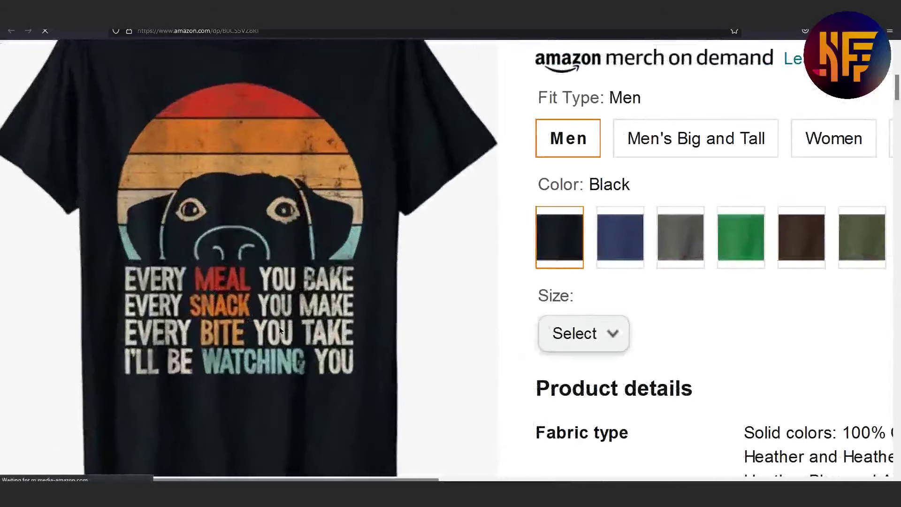
# - Examine the retro dog shirt's Amazon listing, including its artwork, title, brand, product details and bullet points
pyautogui.scroll(-1, 346, 374)
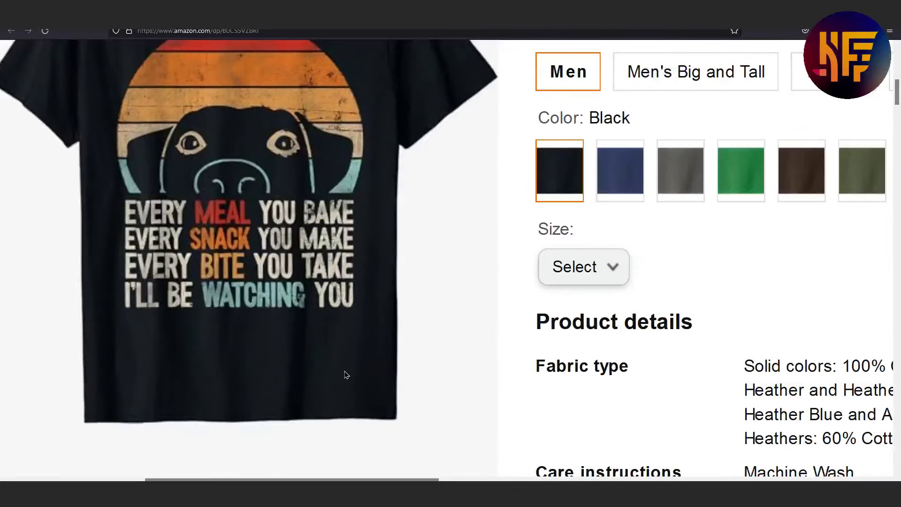
pyautogui.scroll(-4, 346, 374)
pyautogui.scroll(4, 549, 331)
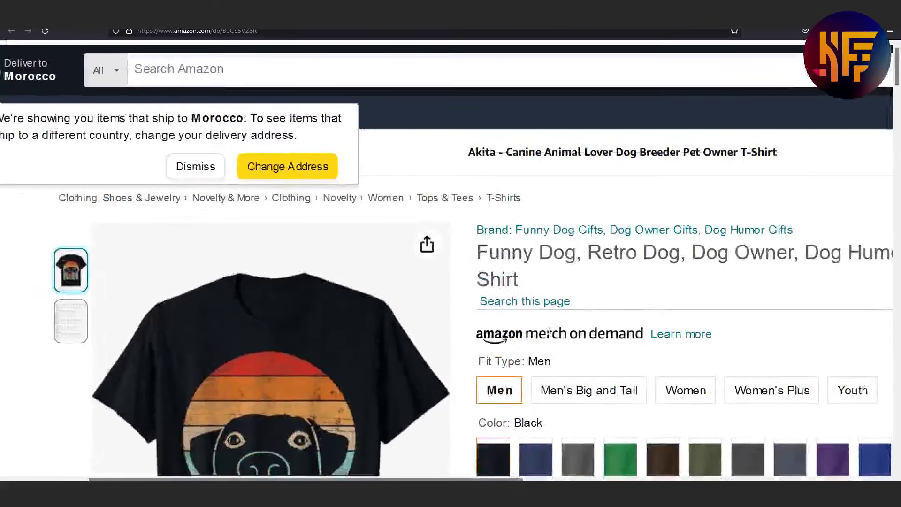
pyautogui.hscroll(5, 549, 330)
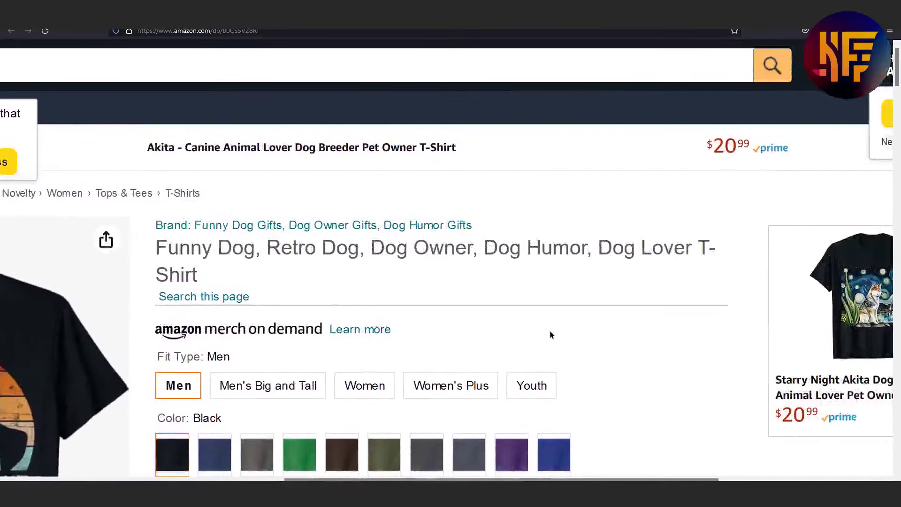
pyautogui.scroll(-4, 551, 334)
pyautogui.scroll(-3, 551, 335)
pyautogui.scroll(4, 550, 330)
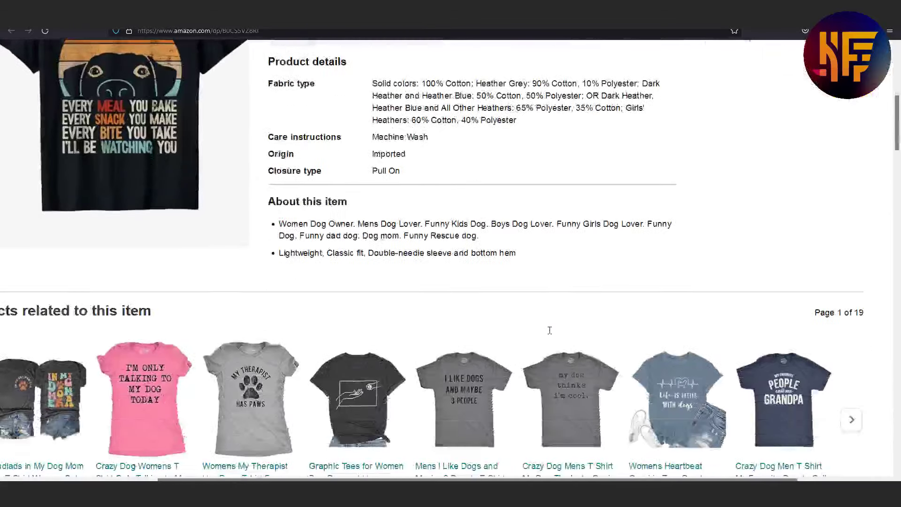
pyautogui.scroll(-4, 549, 330)
pyautogui.scroll(10, 551, 334)
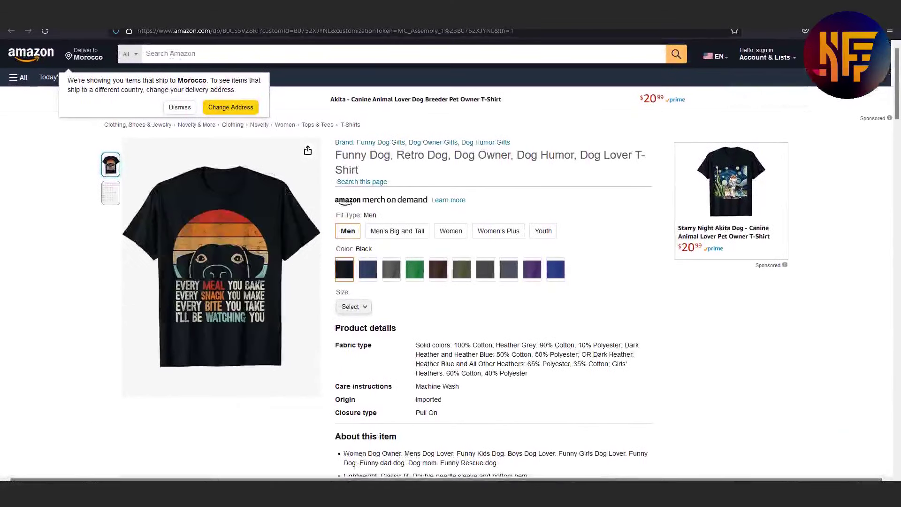
# - Switch to the Google results for top sports in the US and copy the sport name American Football
pyautogui.hotkey('ctrl', 'Tab')
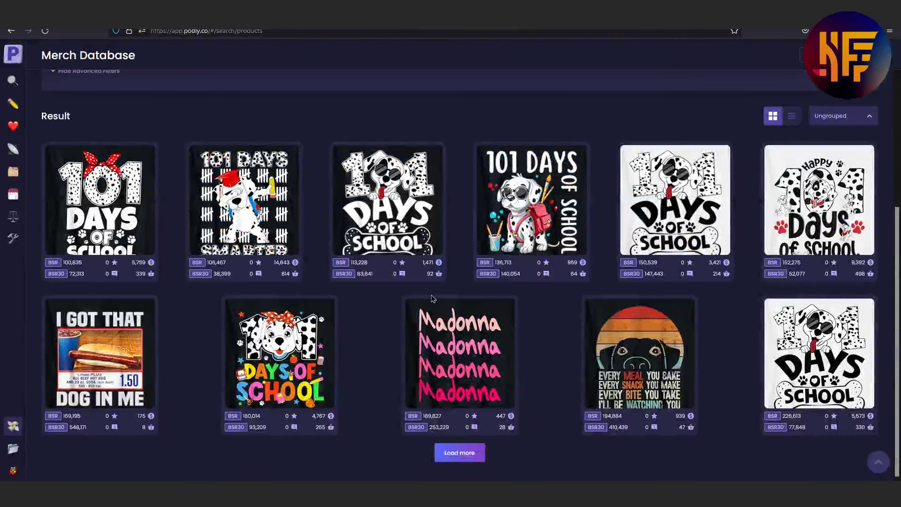
pyautogui.hotkey('ctrl', 'Tab')
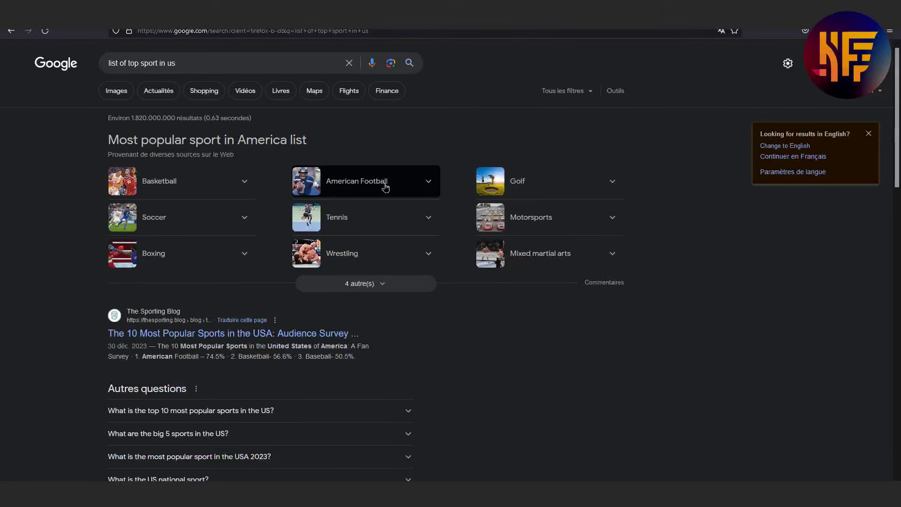
pyautogui.moveTo(385, 184); pyautogui.dragTo(324, 185)
pyautogui.rightClick(346, 187)
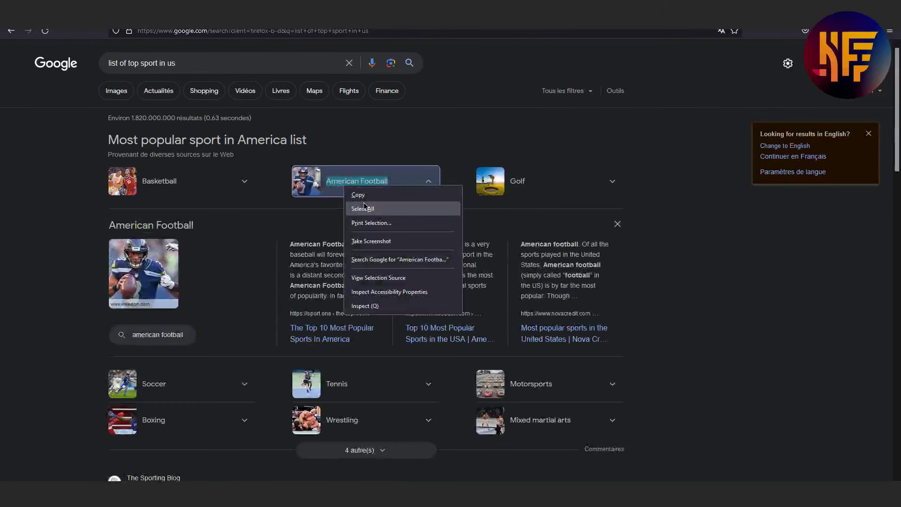
pyautogui.click(363, 195)
# - Replace the search term in Podly's Merch Database with American Football and run the search
pyautogui.hotkey('ctrl', 'Tab')
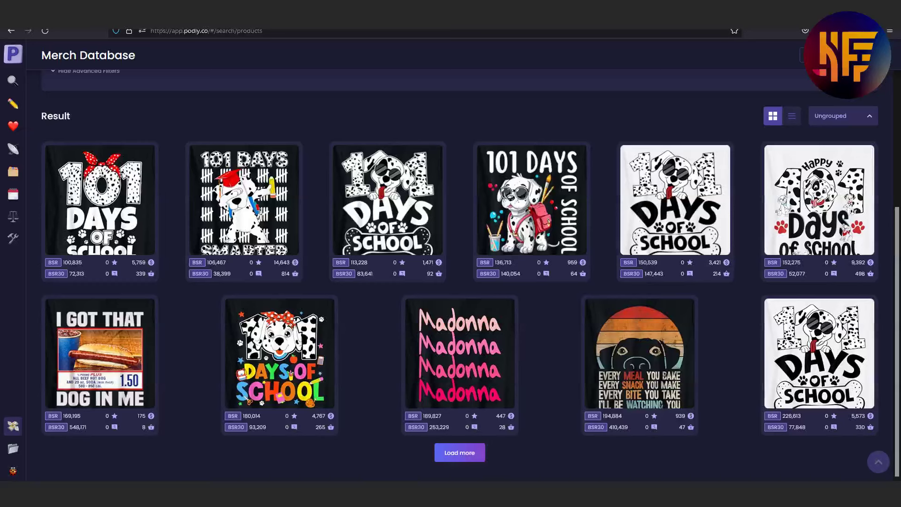
pyautogui.scroll(5, 182, 120)
pyautogui.tripleClick(166, 121)
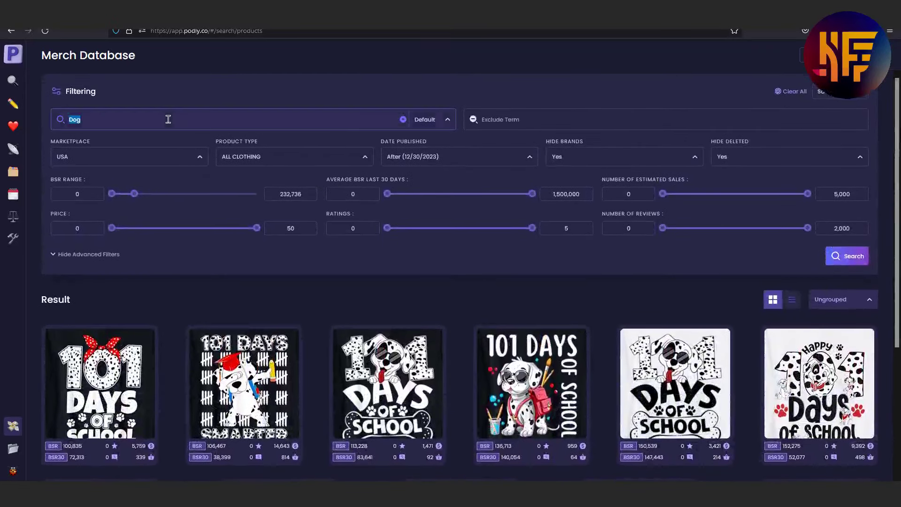
pyautogui.rightClick(170, 123)
pyautogui.click(211, 191)
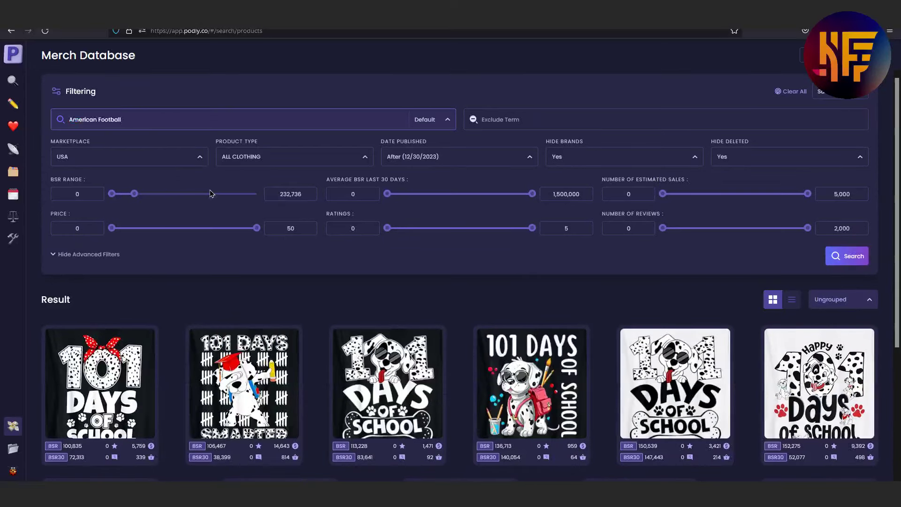
pyautogui.press('Return')
# - Browse the American Football results and examine the BSR and price history of several designs
pyautogui.scroll(-3, 206, 258)
pyautogui.scroll(-1, 206, 305)
pyautogui.scroll(1, 202, 322)
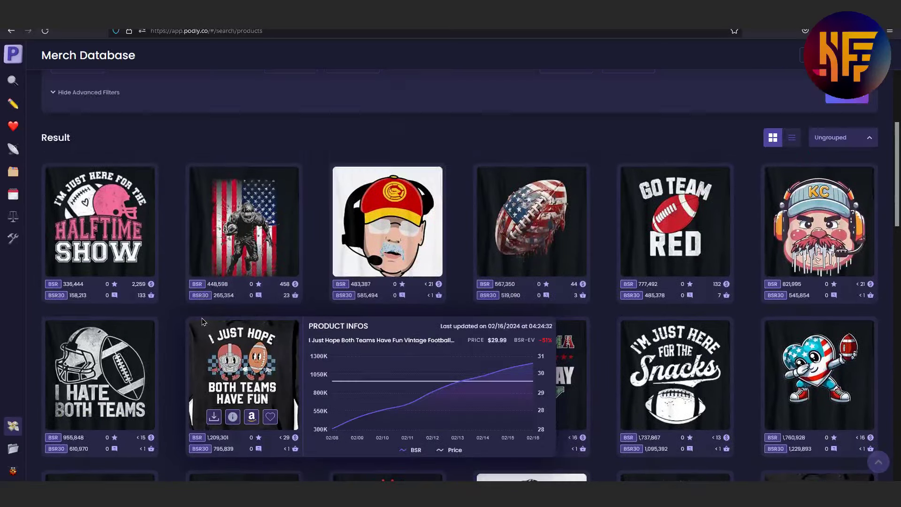
pyautogui.scroll(3, 202, 321)
pyautogui.scroll(-8, 282, 281)
pyautogui.scroll(2, 334, 304)
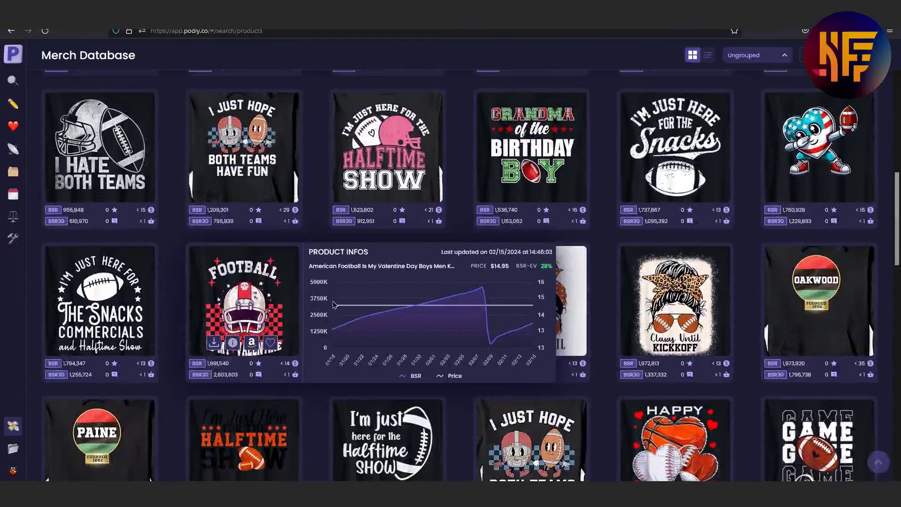
pyautogui.moveTo(680, 138)
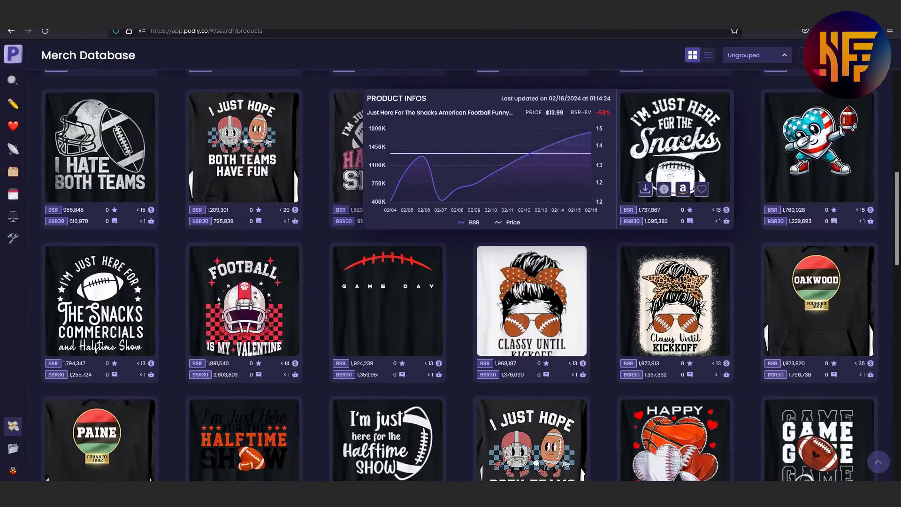
pyautogui.moveTo(555, 175)
pyautogui.scroll(-1, 273, 188)
pyautogui.scroll(-4, 273, 188)
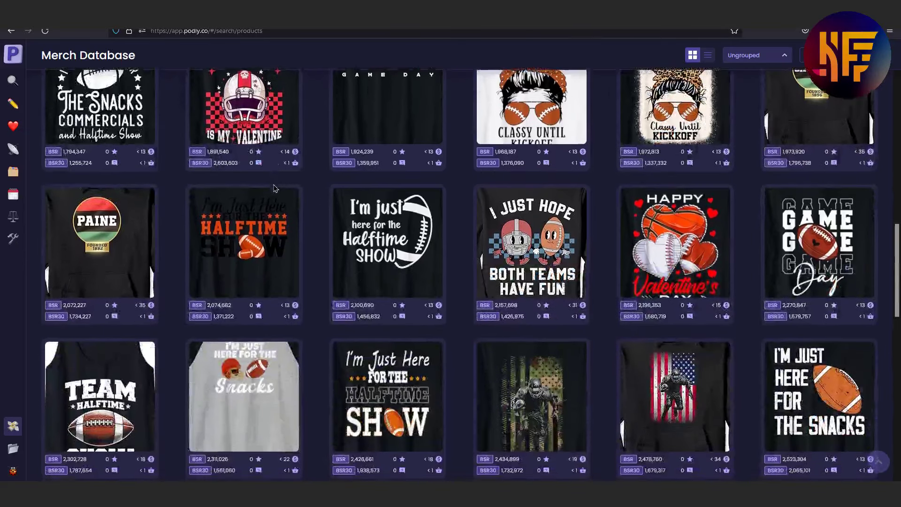
pyautogui.moveTo(117, 216)
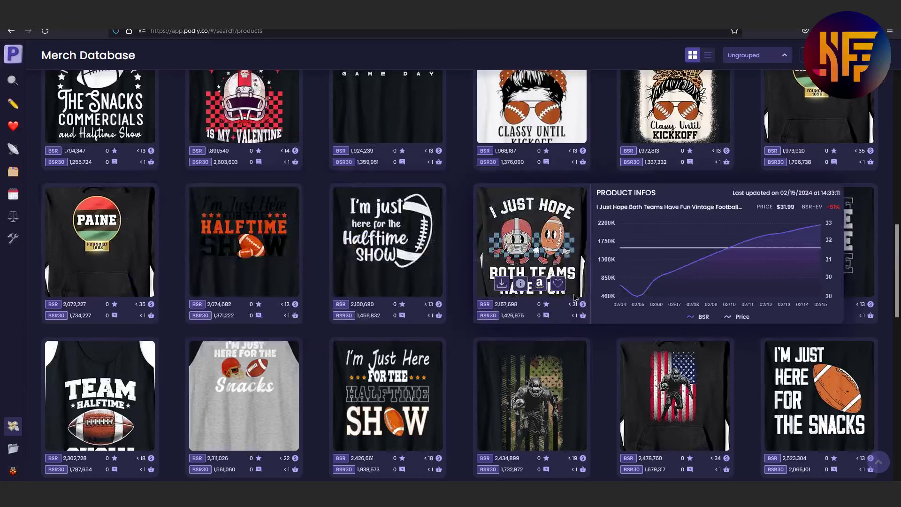
pyautogui.moveTo(513, 353)
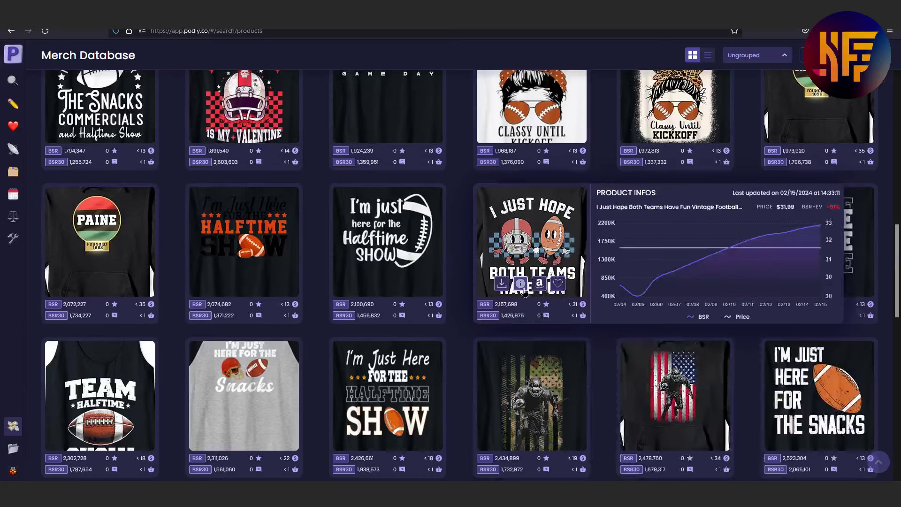
# - Open the Amazon results for the "I Just Hope Both Teams Have Fun" football design and compare the competing variations, prices and reviews up close
pyautogui.click(540, 284)
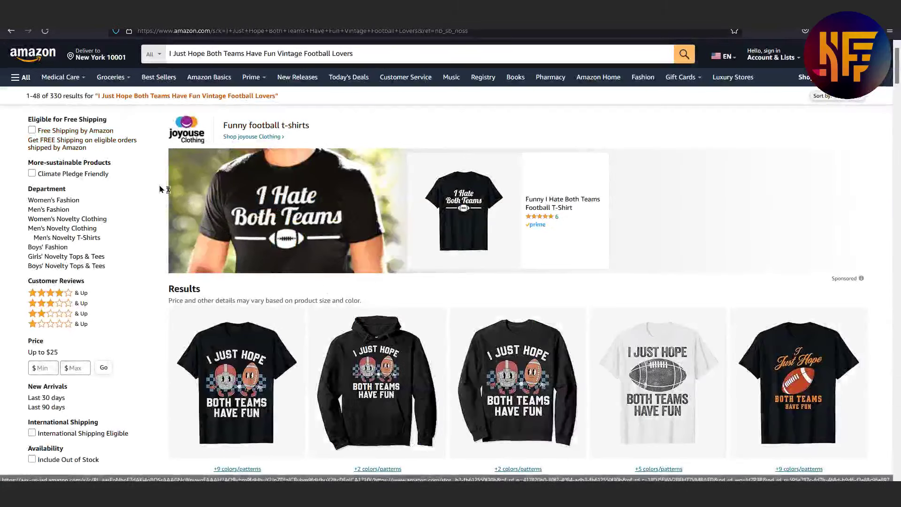
pyautogui.scroll(-5, 399, 390)
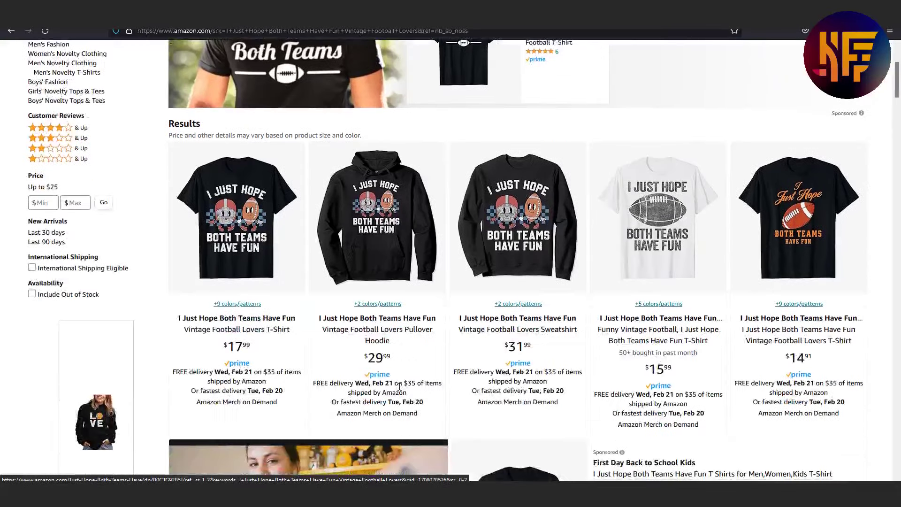
pyautogui.scroll(-2, 399, 391)
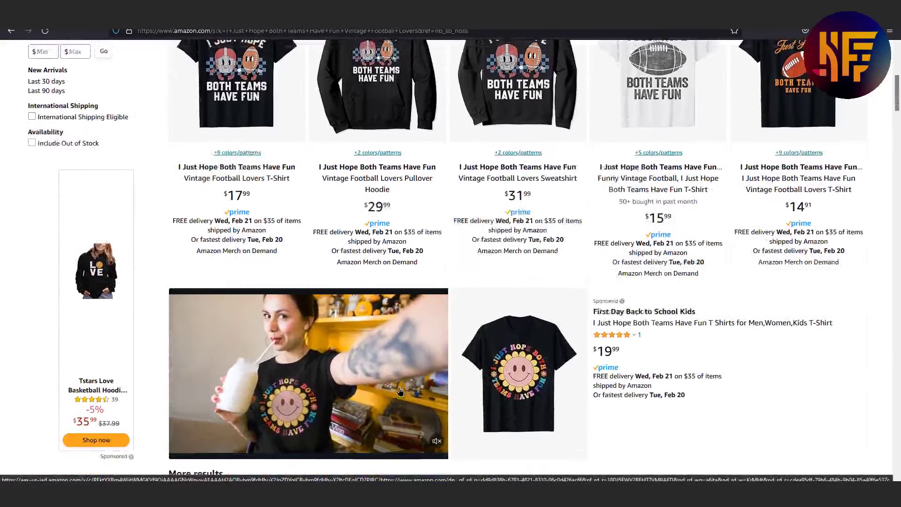
pyautogui.scroll(3, 399, 387)
pyautogui.scroll(4, 399, 387)
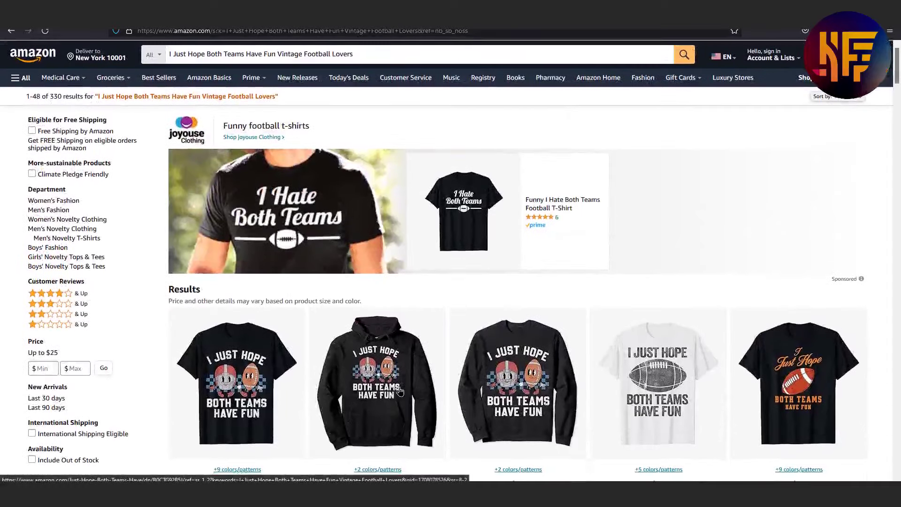
pyautogui.scroll(-14, 399, 390)
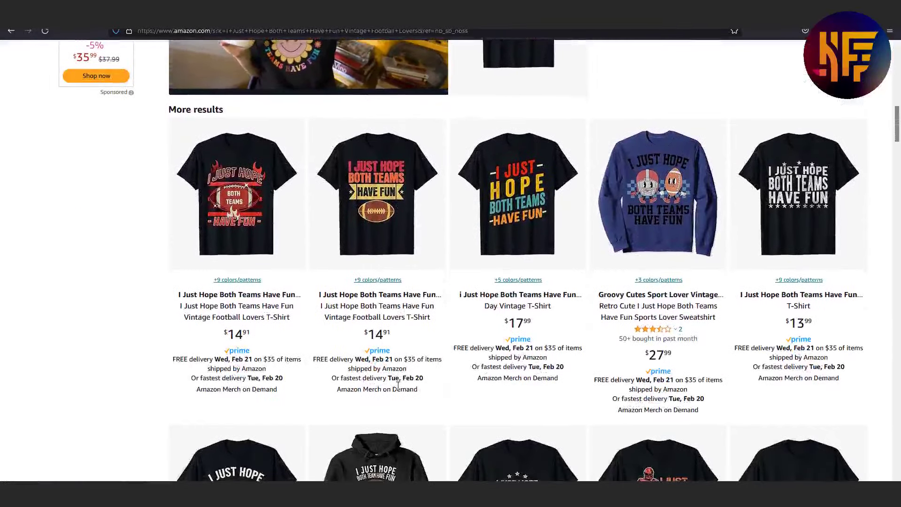
pyautogui.scroll(-13, 398, 384)
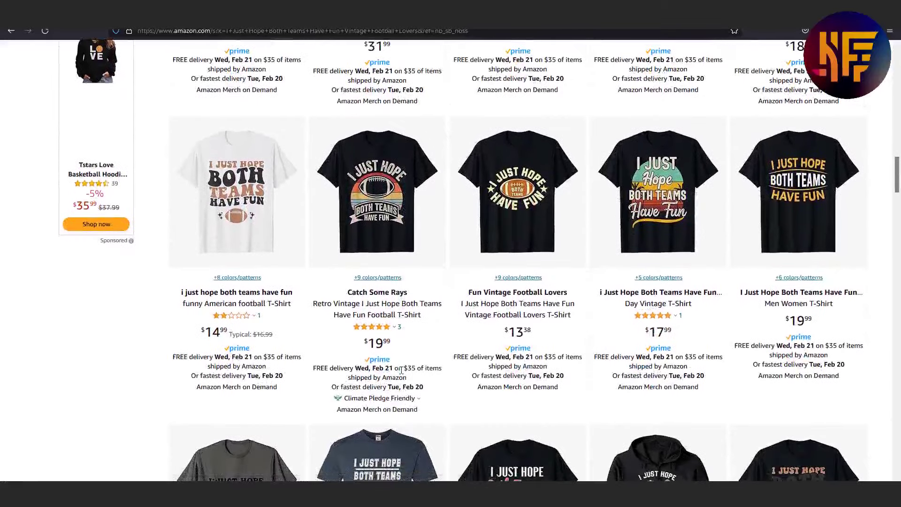
pyautogui.keyDown('ctrl'); pyautogui.scroll(5, 282, 257); pyautogui.keyUp('ctrl')
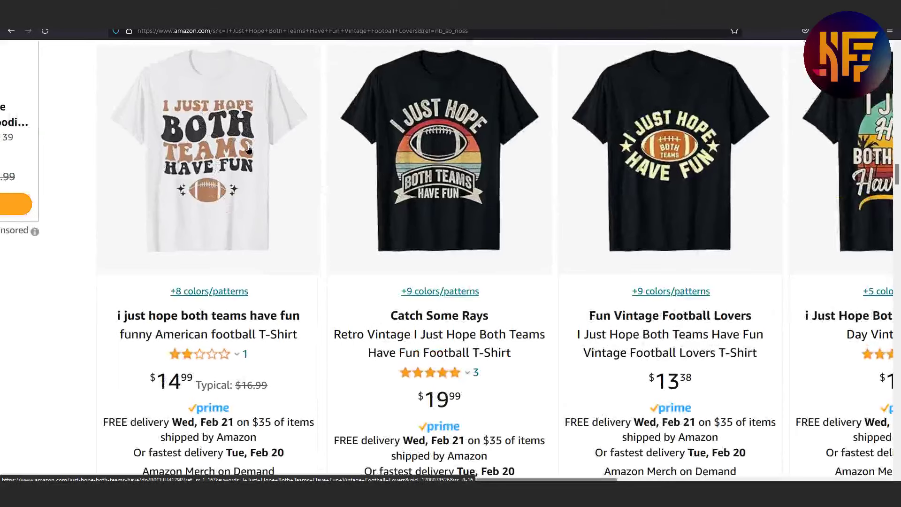
pyautogui.keyDown('ctrl'); pyautogui.scroll(-5, 252, 226); pyautogui.keyUp('ctrl')
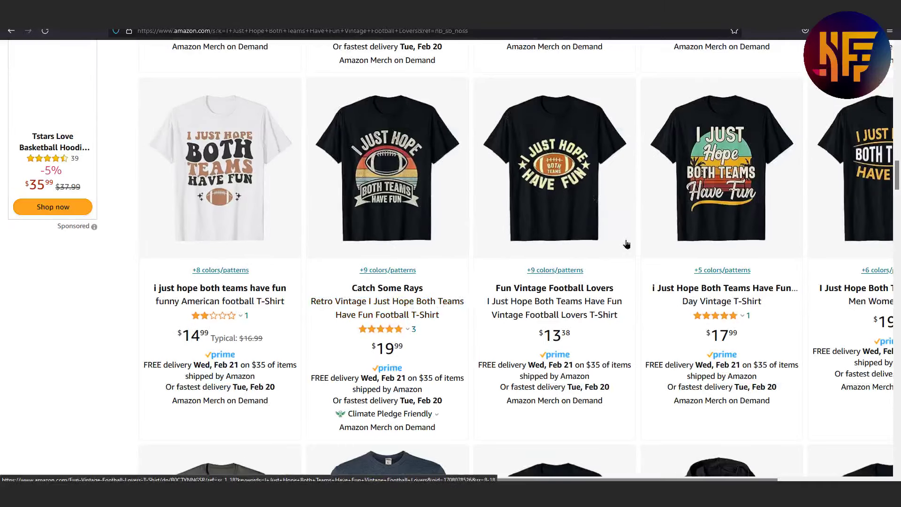
pyautogui.scroll(-7, 563, 328)
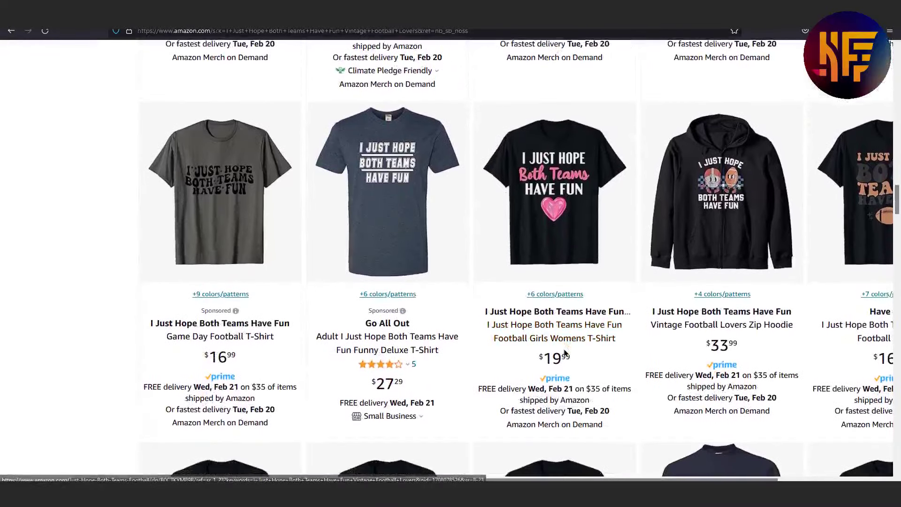
pyautogui.scroll(-6, 565, 353)
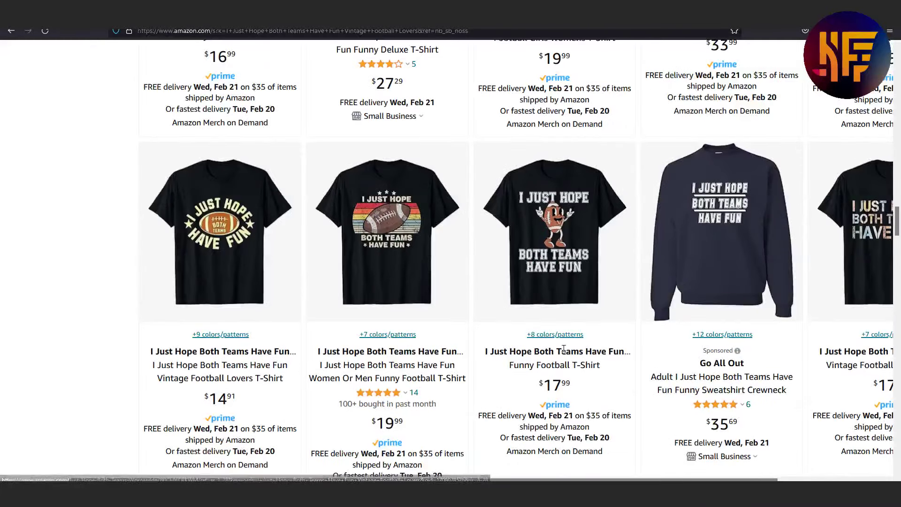
pyautogui.keyDown('ctrl'); pyautogui.scroll(-1, 564, 353); pyautogui.keyUp('ctrl')
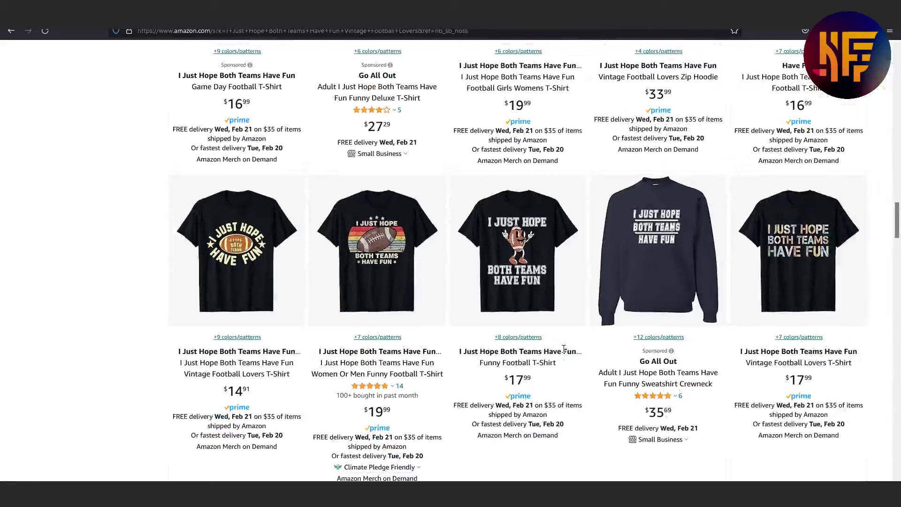
pyautogui.scroll(-3, 564, 350)
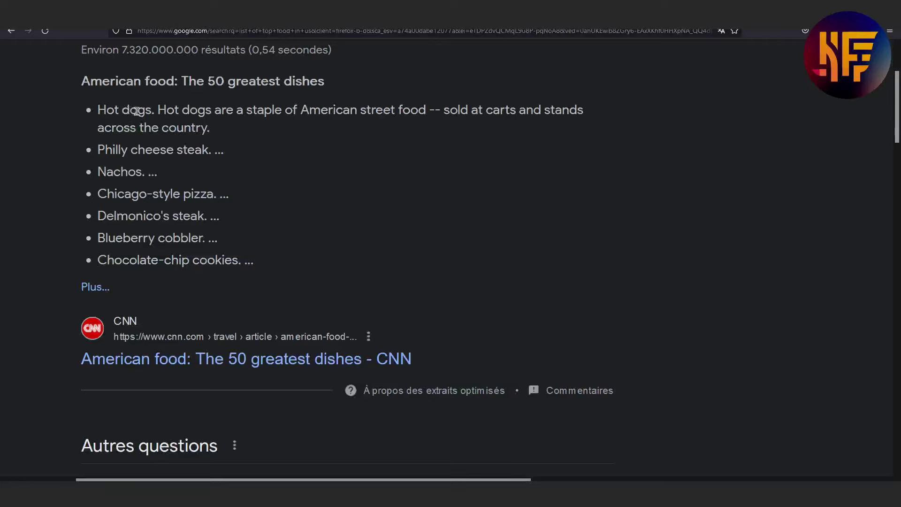
# - Copy the food name Hot dogs from the Google list of the greatest American dishes
pyautogui.moveTo(97, 106); pyautogui.dragTo(154, 109)
pyautogui.rightClick(144, 109)
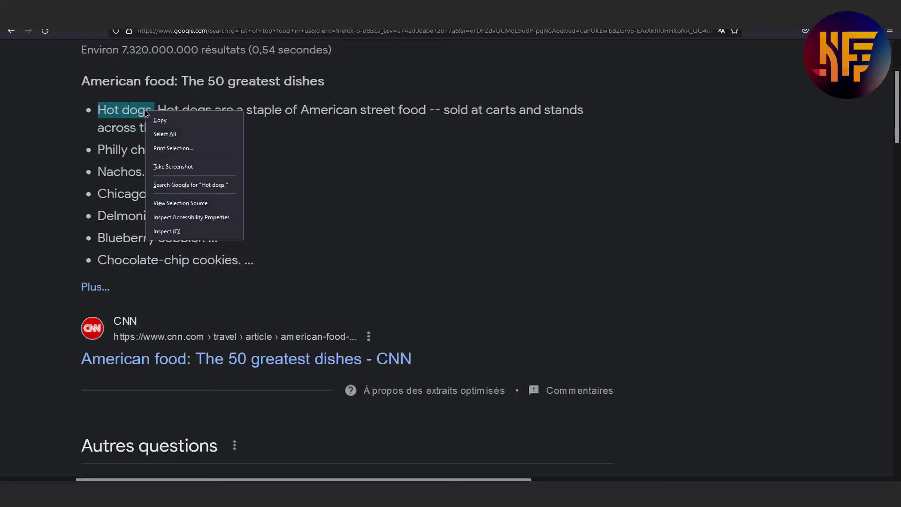
pyautogui.click(164, 125)
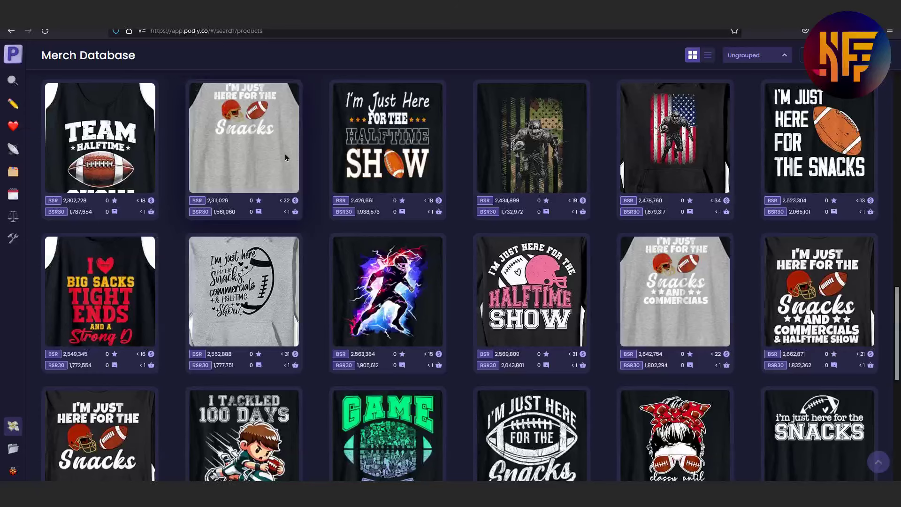
# - Search the Merch Database for Hot dog and check the product details of the "Just Here for the Corn Dogs" hoodie
pyautogui.scroll(10, 205, 136)
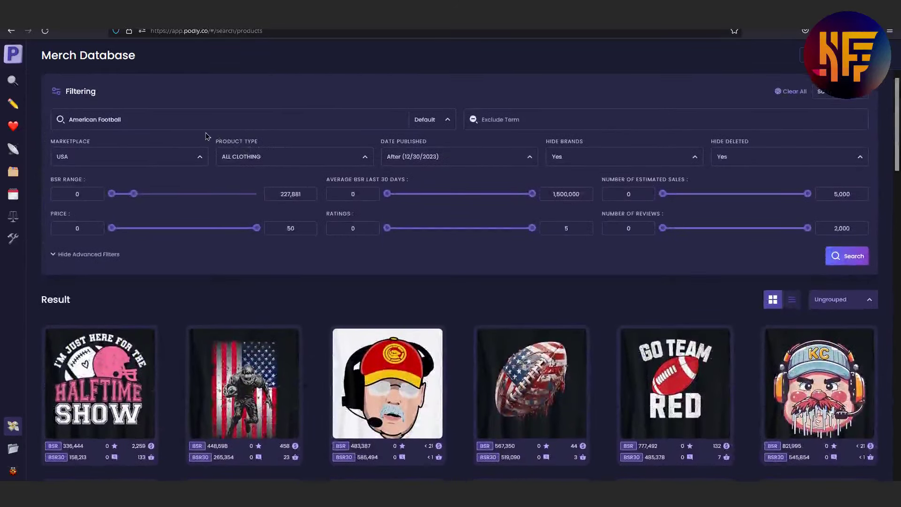
pyautogui.tripleClick(193, 117)
pyautogui.rightClick(194, 118)
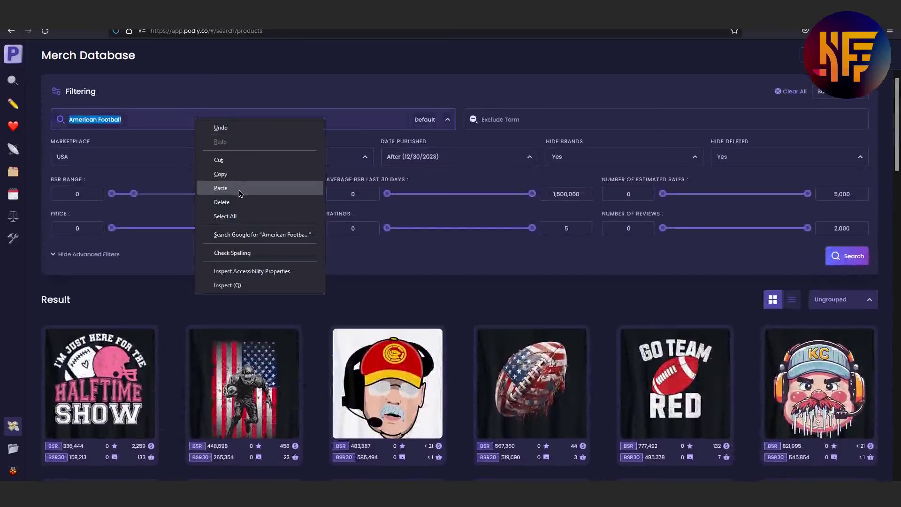
pyautogui.click(240, 194)
pyautogui.click(688, 282)
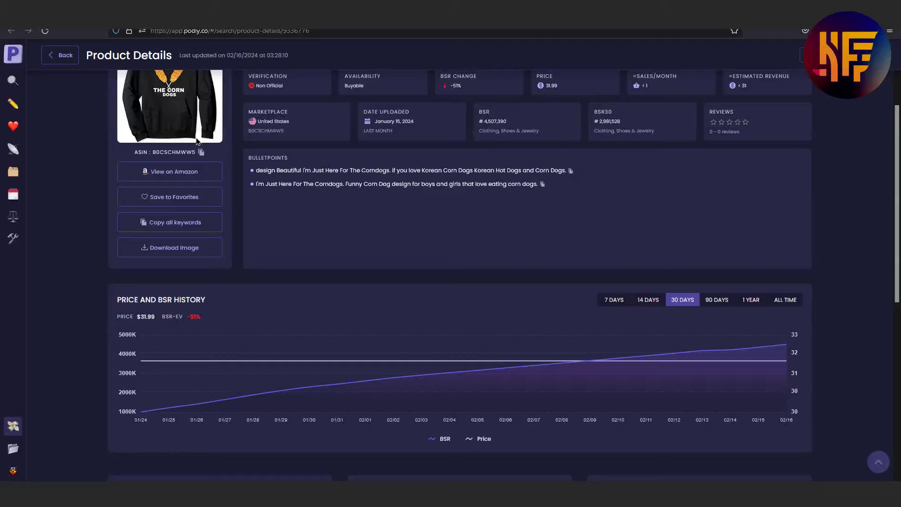
pyautogui.hotkey('alt', 'Left')
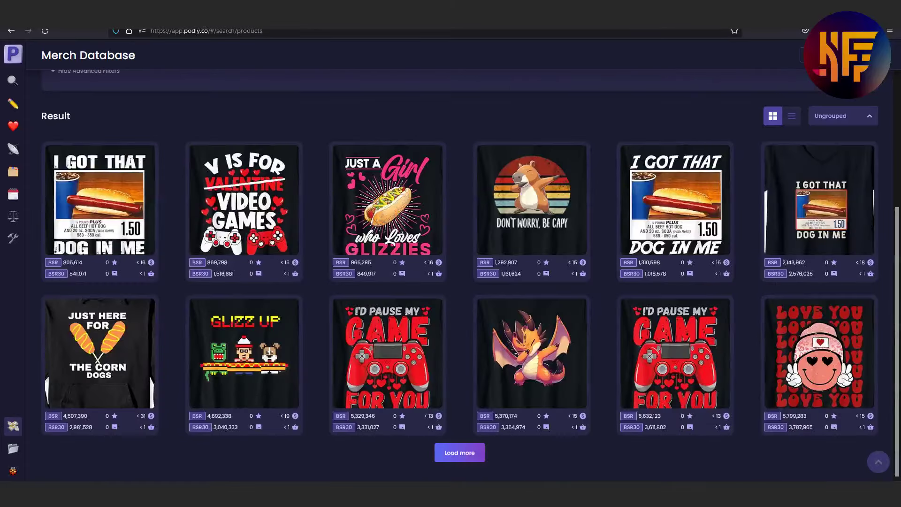
# - Raise the maximum BSR filter to 1,500,000 and lower the maximum rating to 0.9 for the Hot dog search
pyautogui.scroll(6, 178, 204)
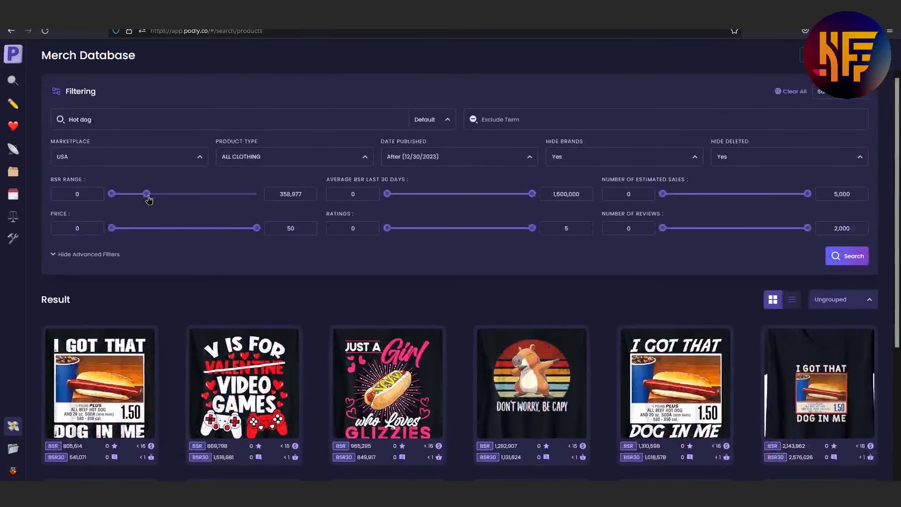
pyautogui.moveTo(146, 193); pyautogui.dragTo(283, 194)
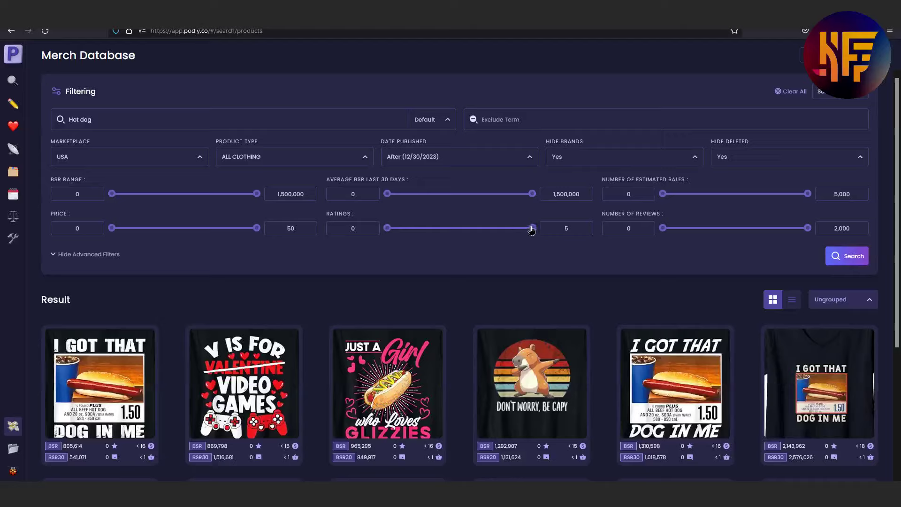
pyautogui.moveTo(532, 229); pyautogui.dragTo(403, 242)
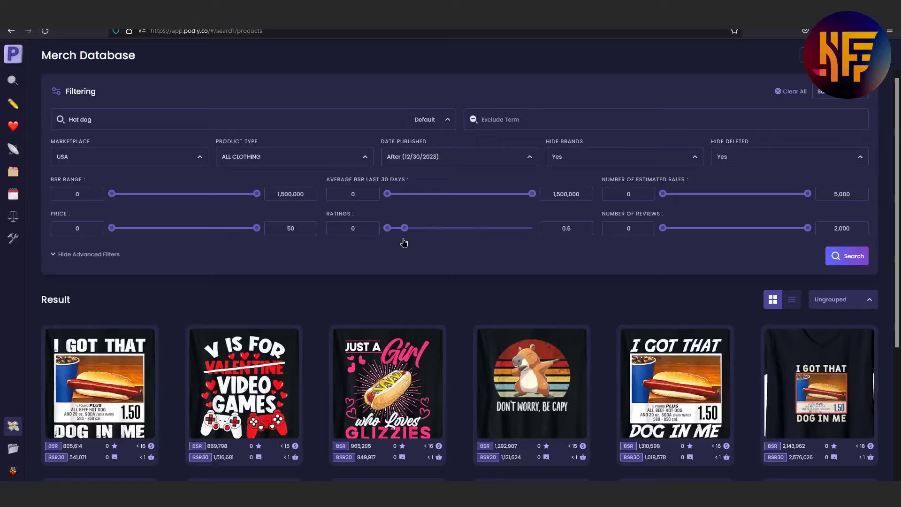
pyautogui.moveTo(403, 242); pyautogui.dragTo(414, 235)
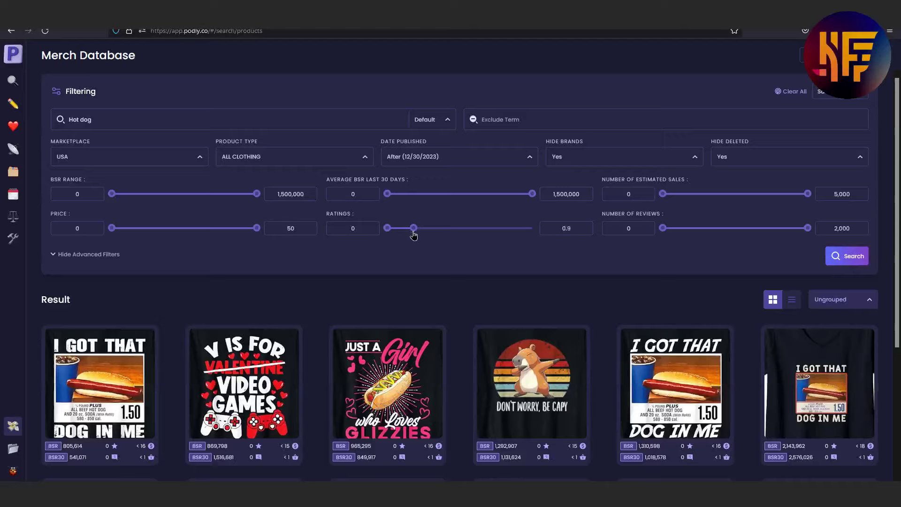